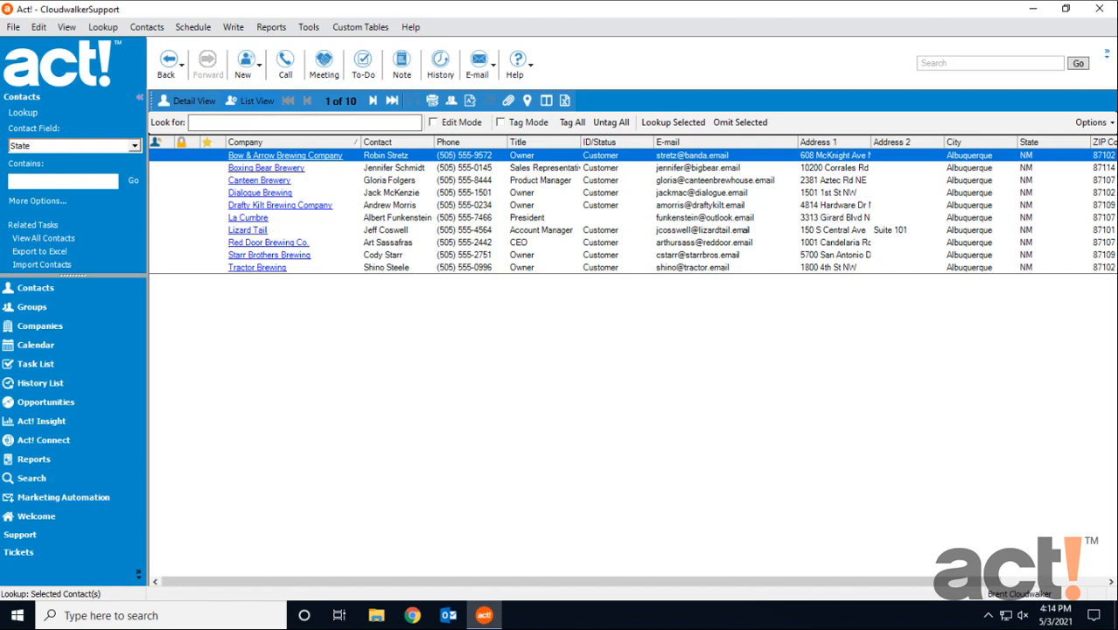
Check the Bow & Arrow Brewing Company contact's support fields, and set up a migration of the current contact lookup into the Support table.
double_click(394, 156)
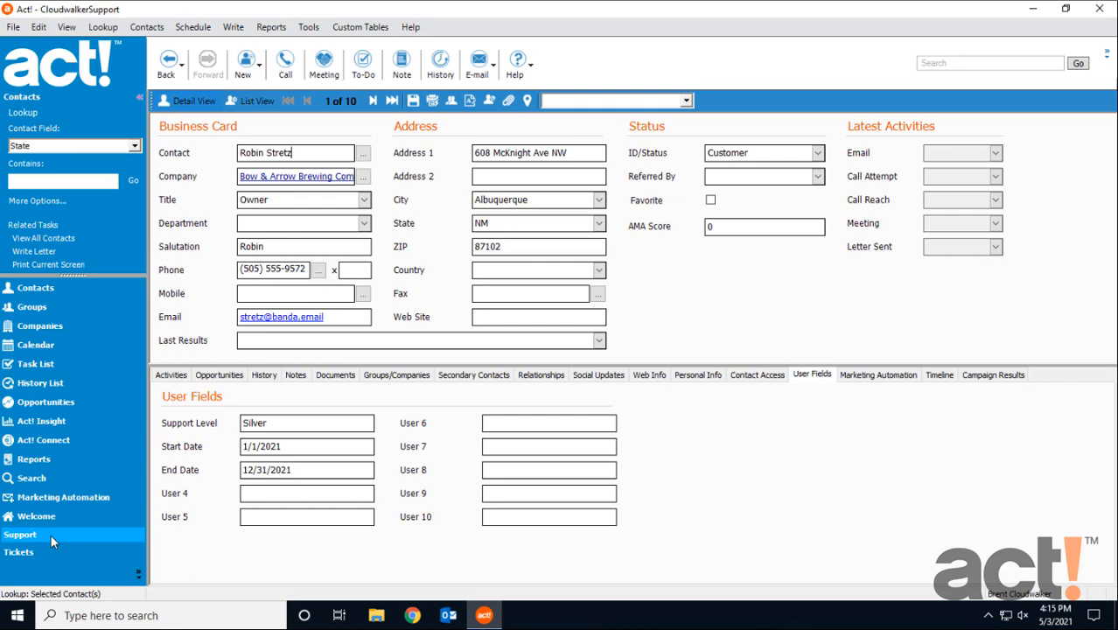
click(256, 101)
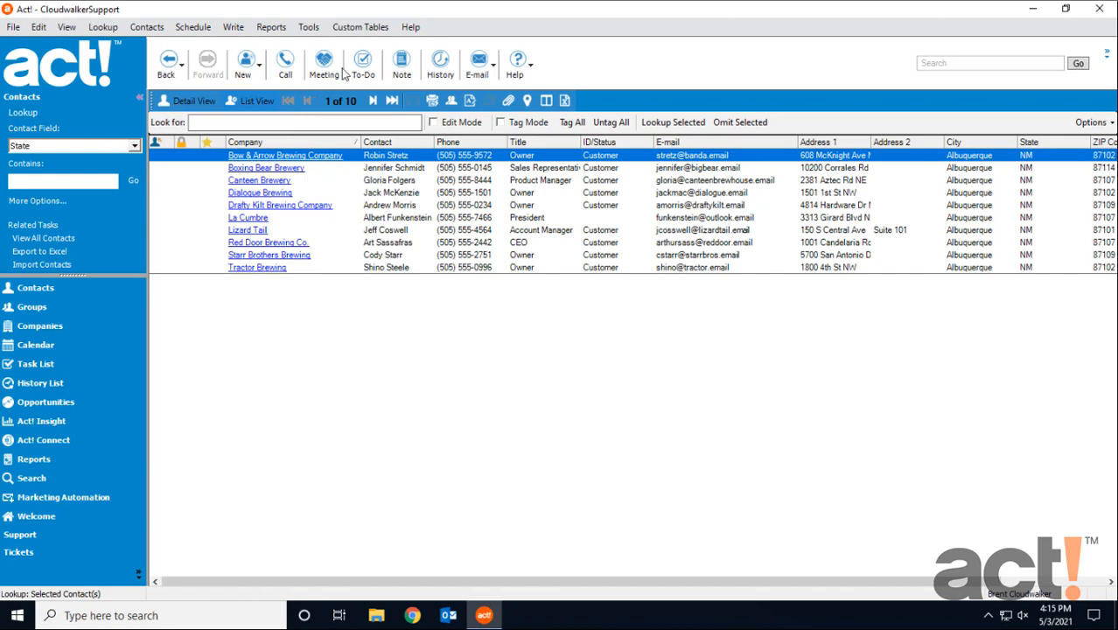
click(372, 29)
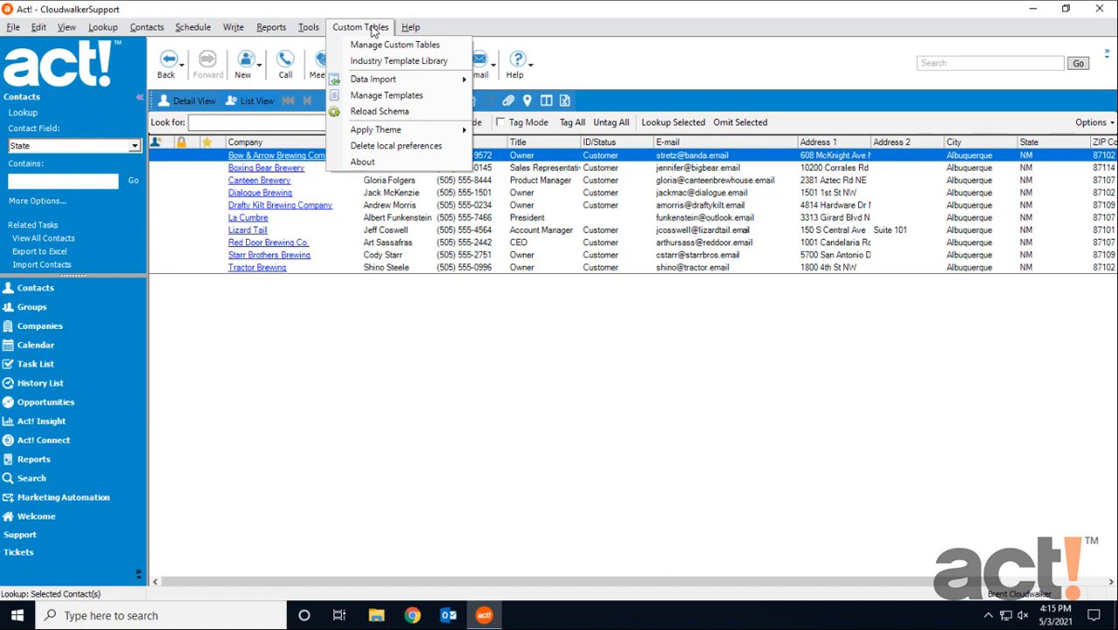
mouse_move(411, 82)
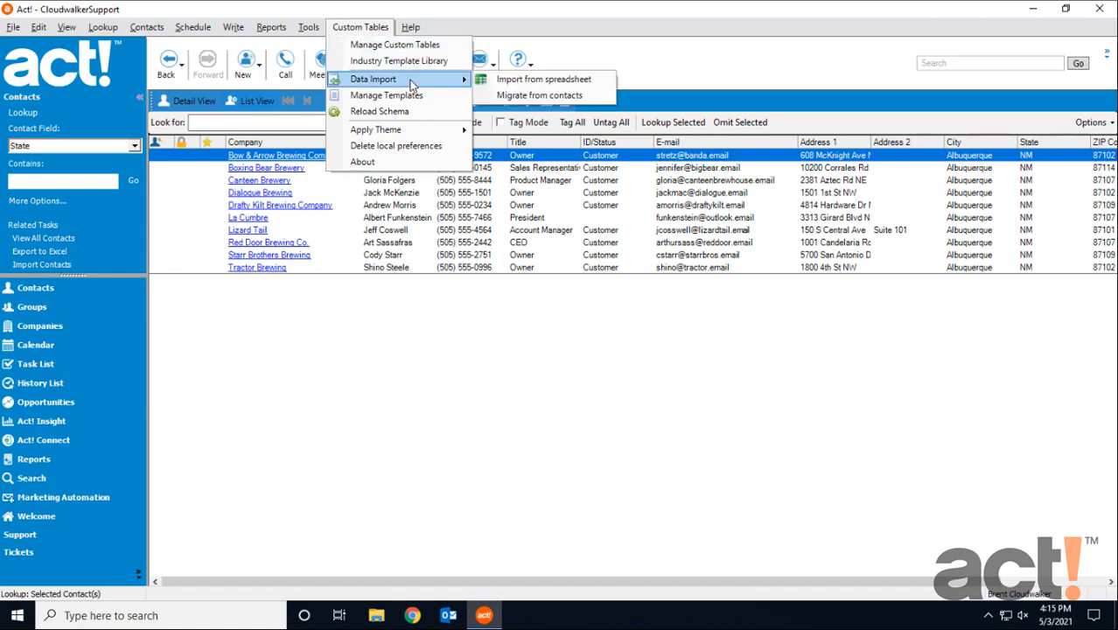
click(584, 95)
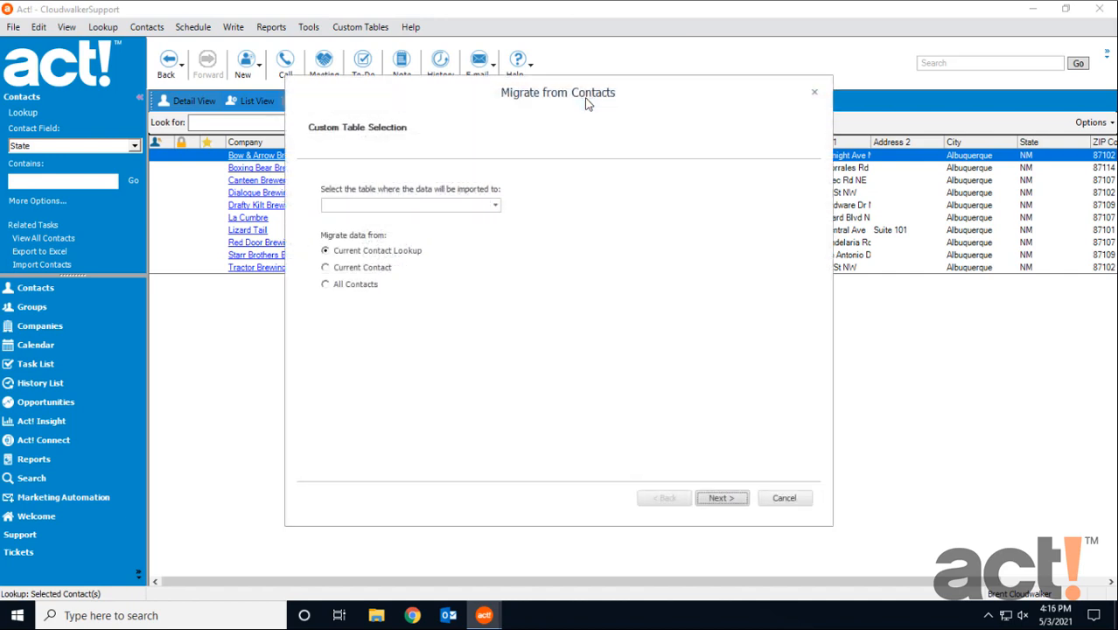
click(496, 204)
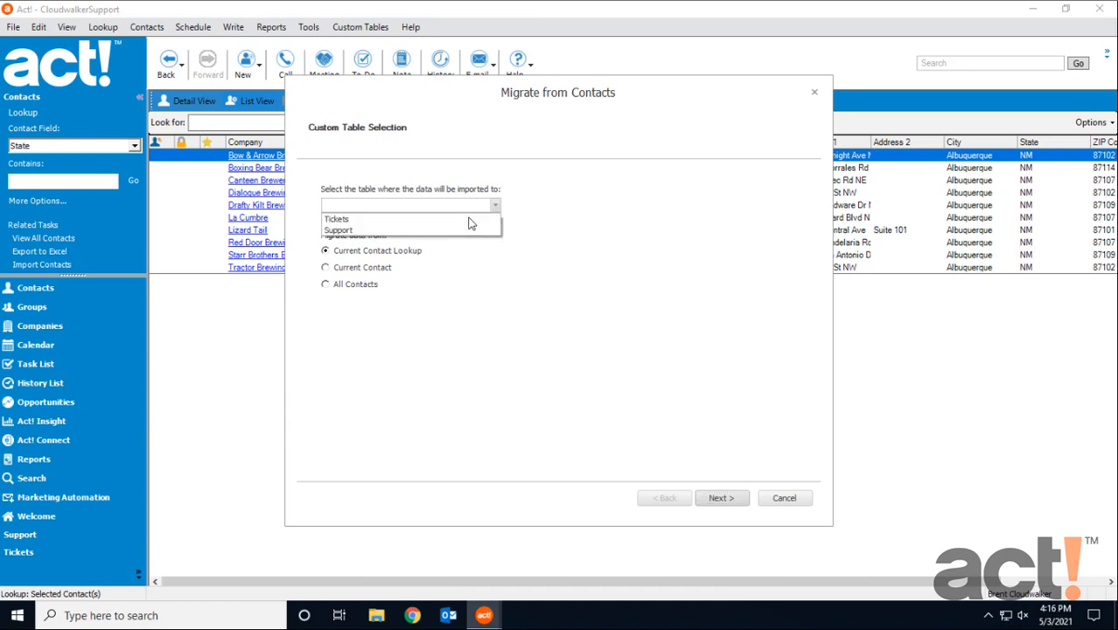
click(440, 230)
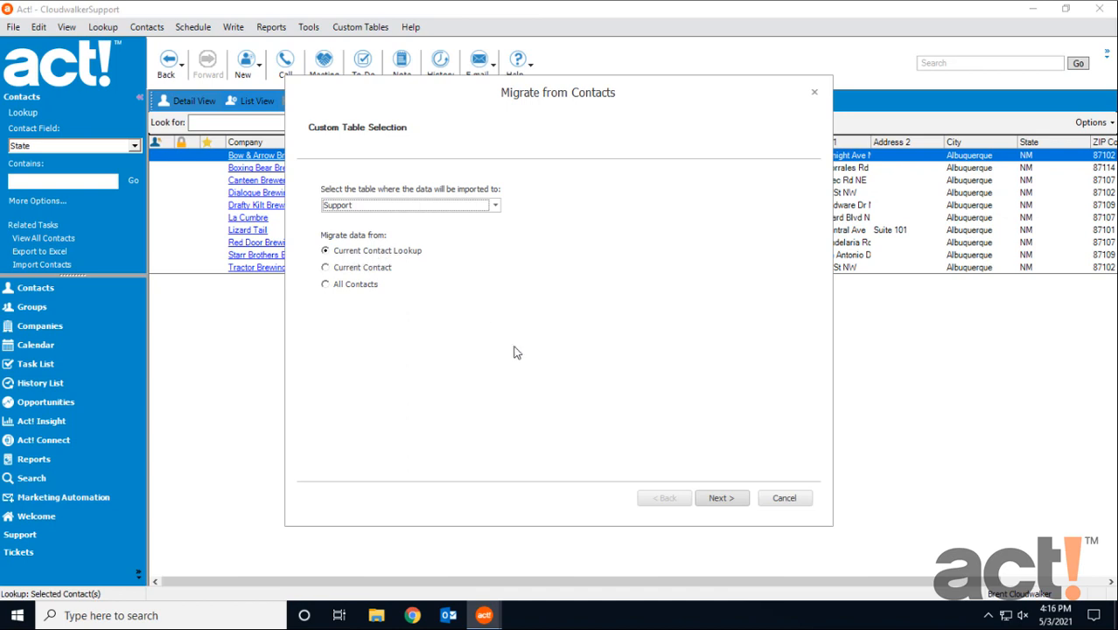
click(721, 501)
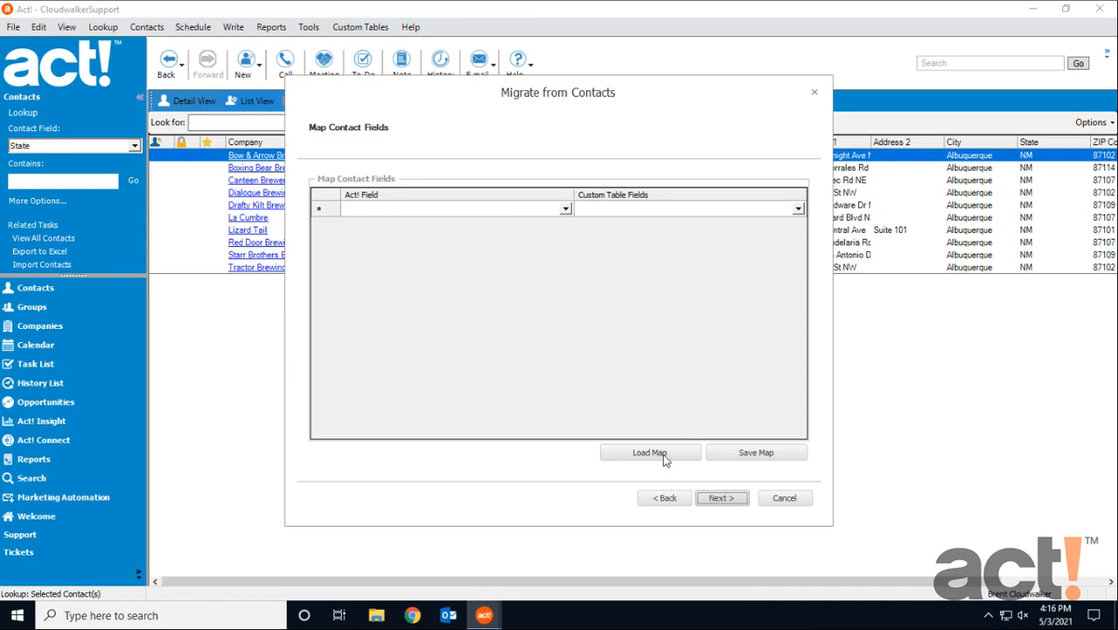
Map the Act! field User 1 to the custom table field Support Level.
click(565, 209)
drag(569, 235, 565, 278)
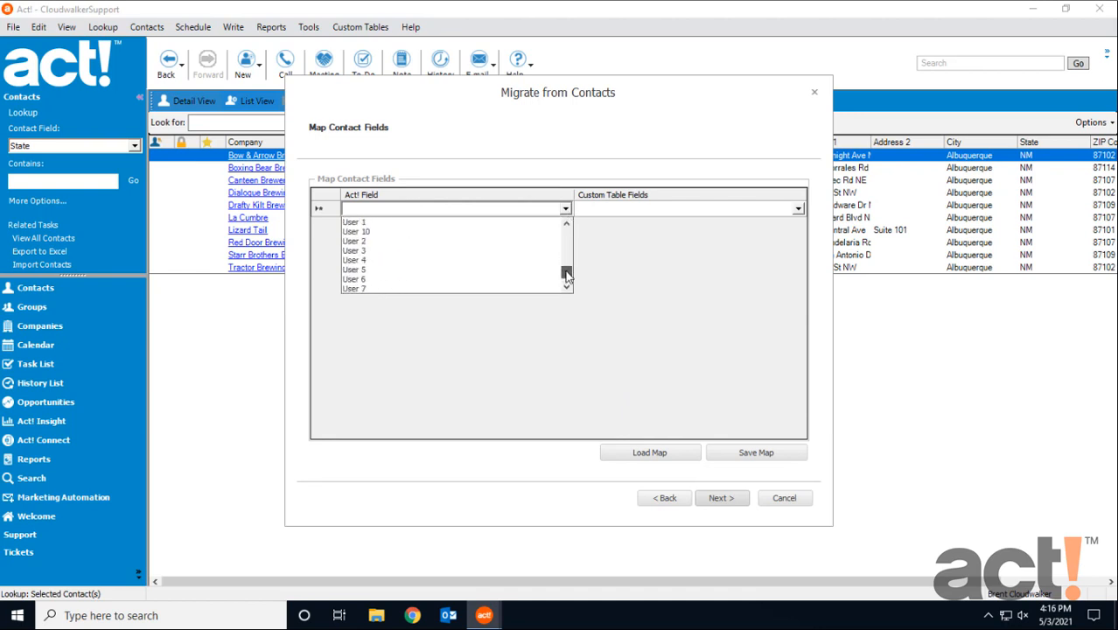
scroll(457, 250, up, 1)
click(420, 229)
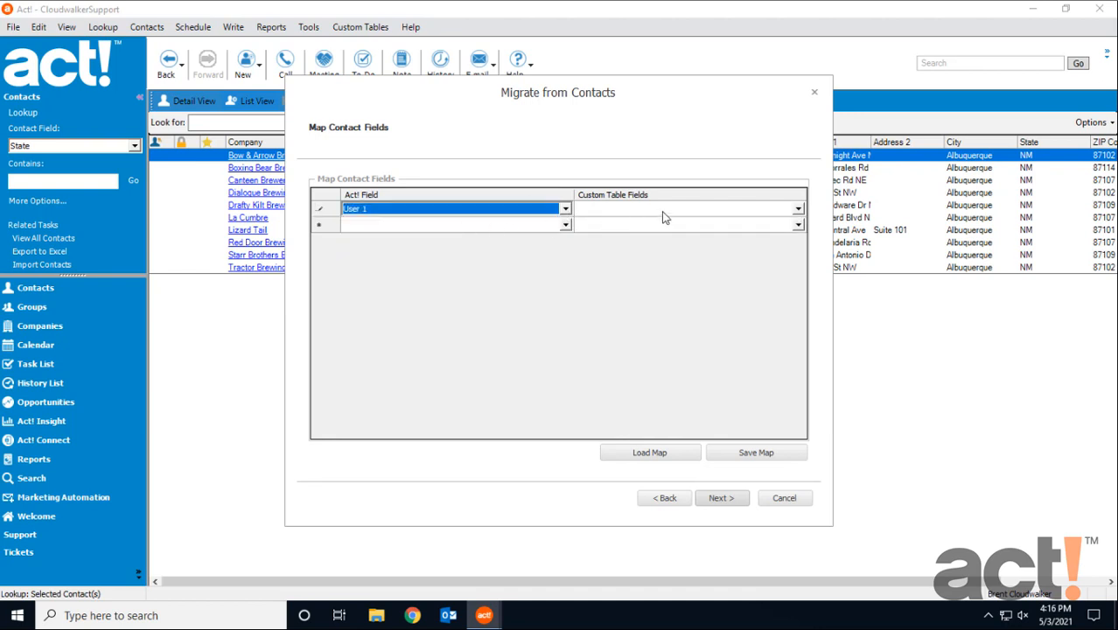
click(797, 209)
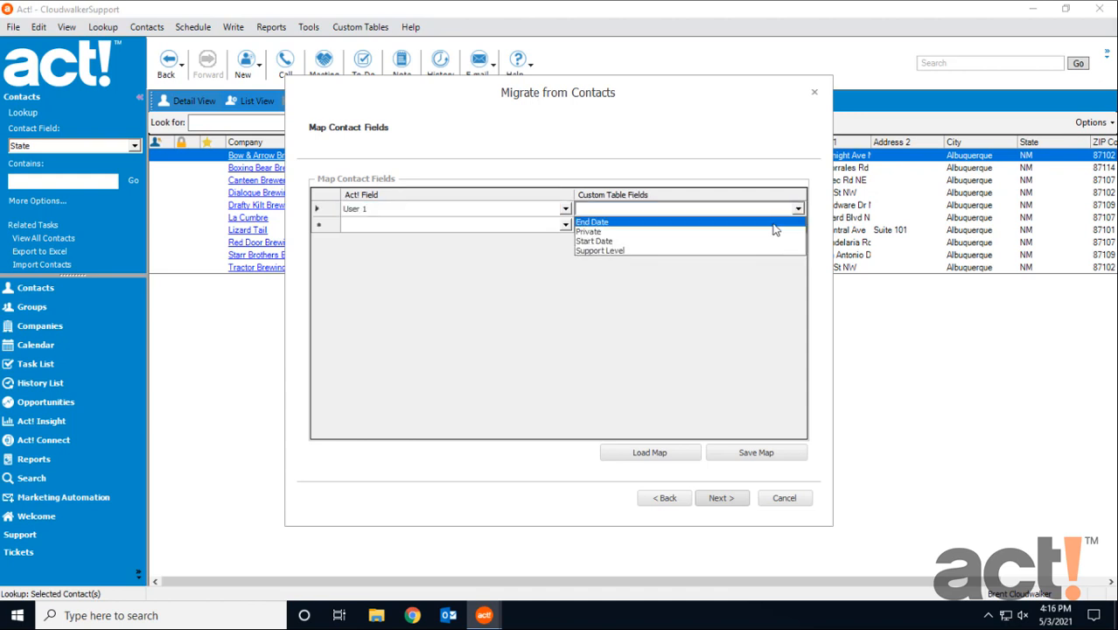
click(657, 252)
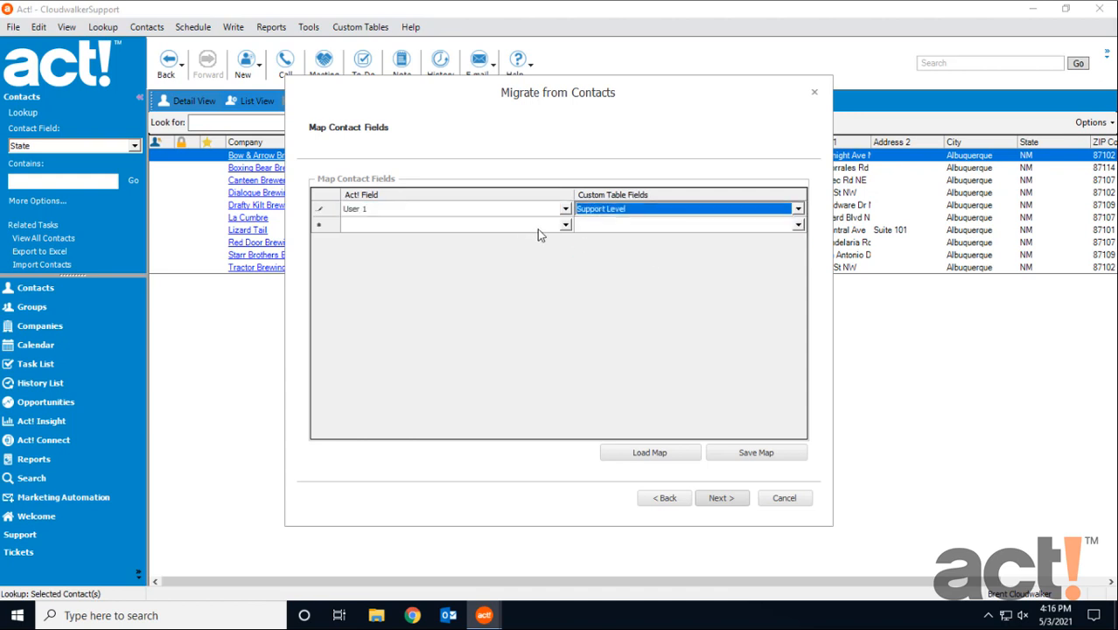
Add a second mapping from the Act! field User 2 to the custom table field Start Date.
click(566, 225)
drag(565, 251, 572, 300)
click(473, 290)
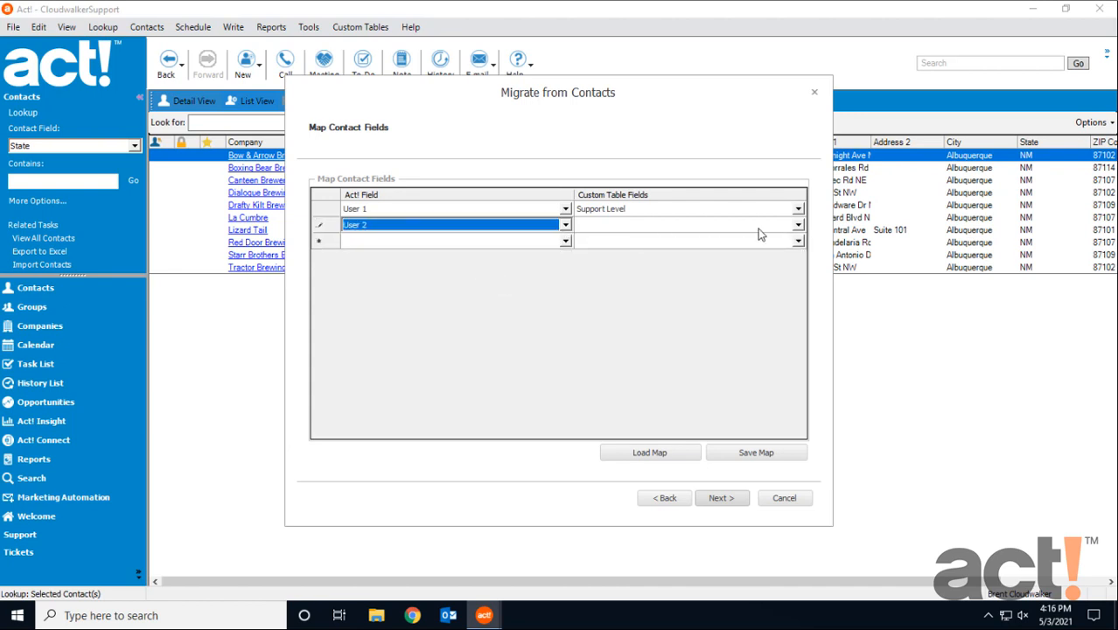
click(796, 226)
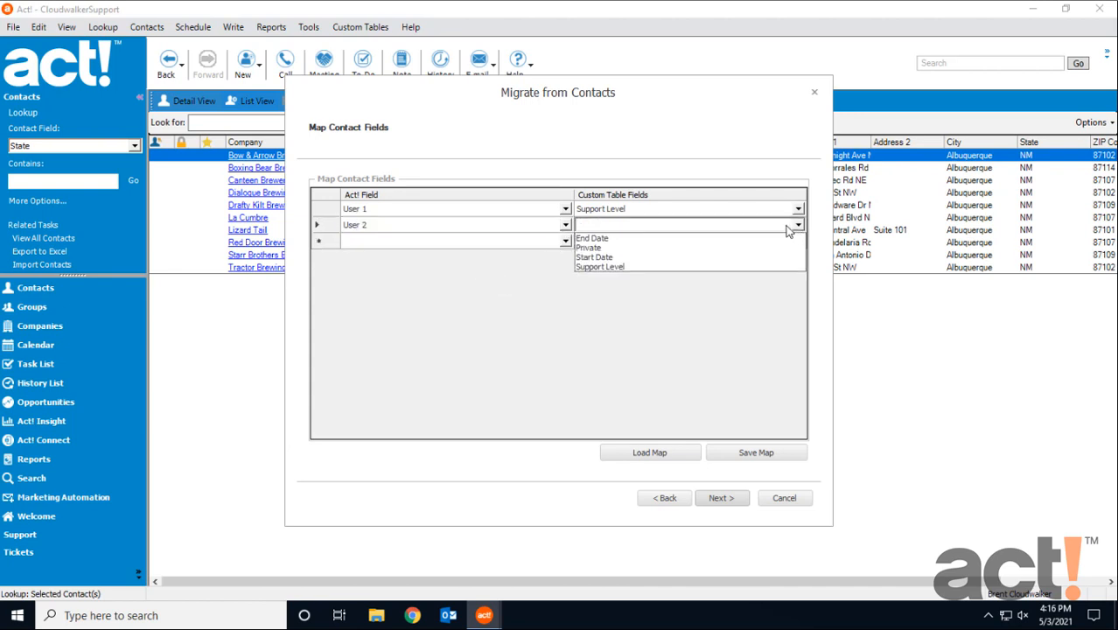
click(656, 259)
Add a third mapping from the Act! field User 3 to the custom table field End Date.
click(565, 241)
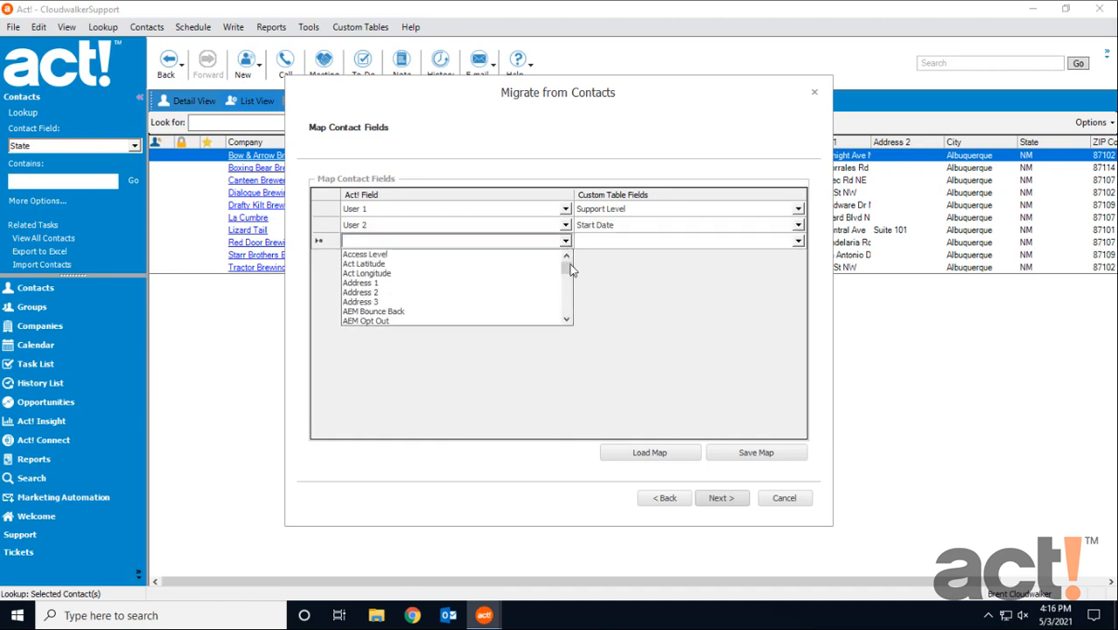
drag(570, 270, 567, 306)
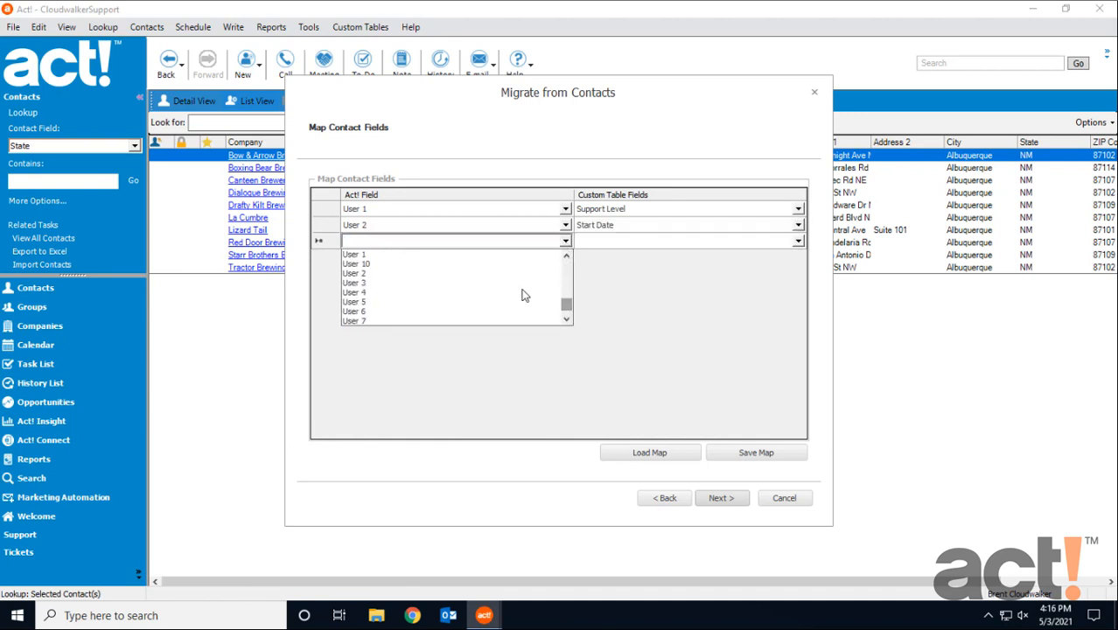
click(434, 287)
click(798, 241)
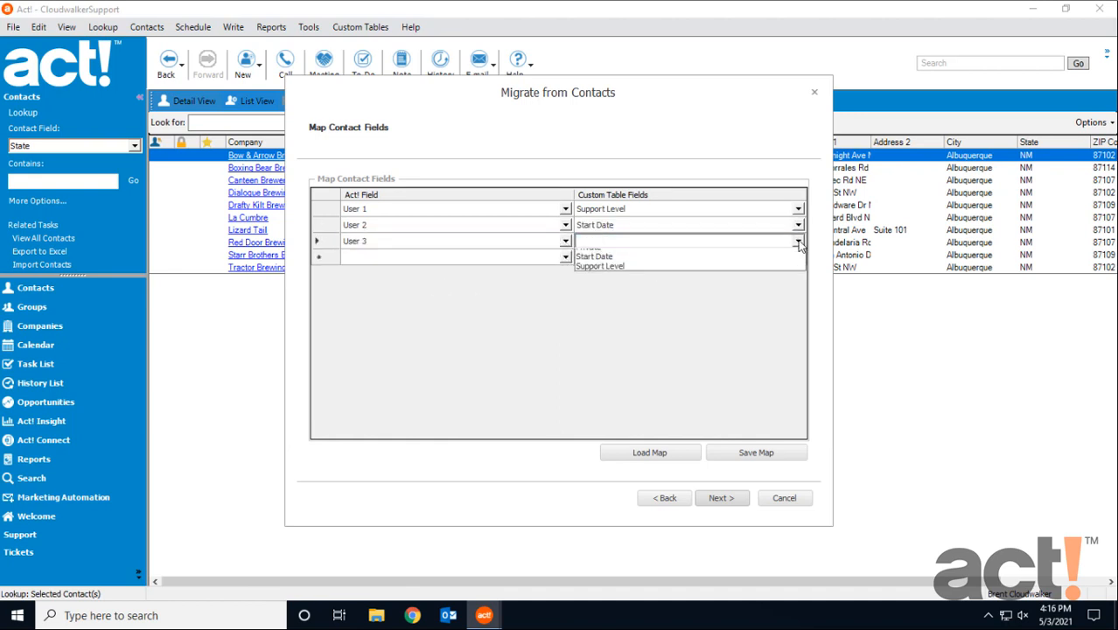
click(691, 250)
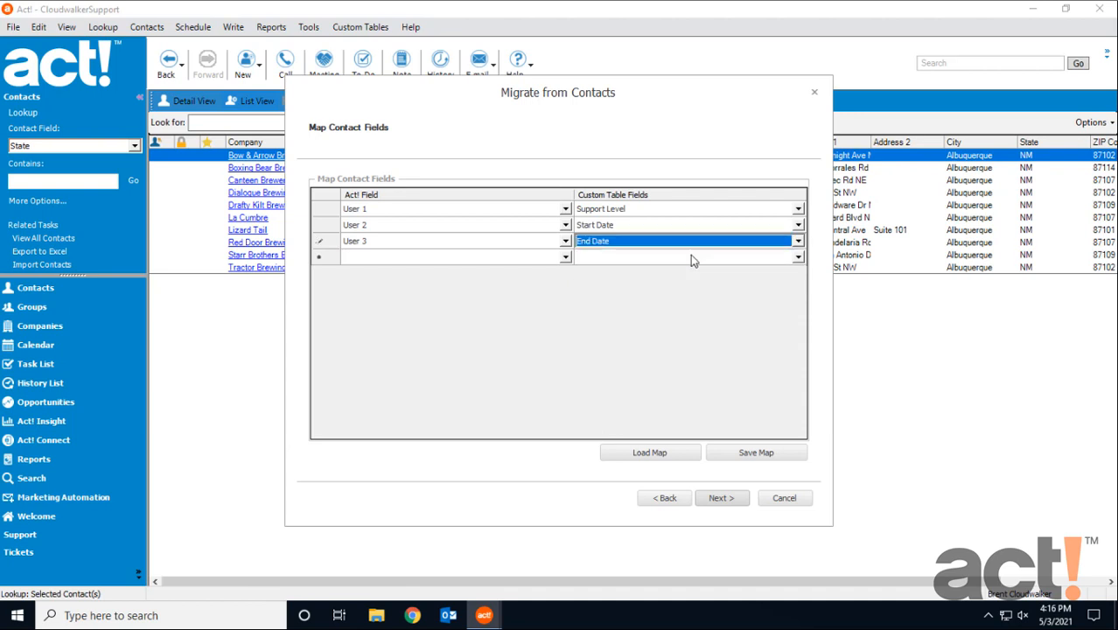
Run the contact migration with the mapped fields and finish the wizard.
click(721, 499)
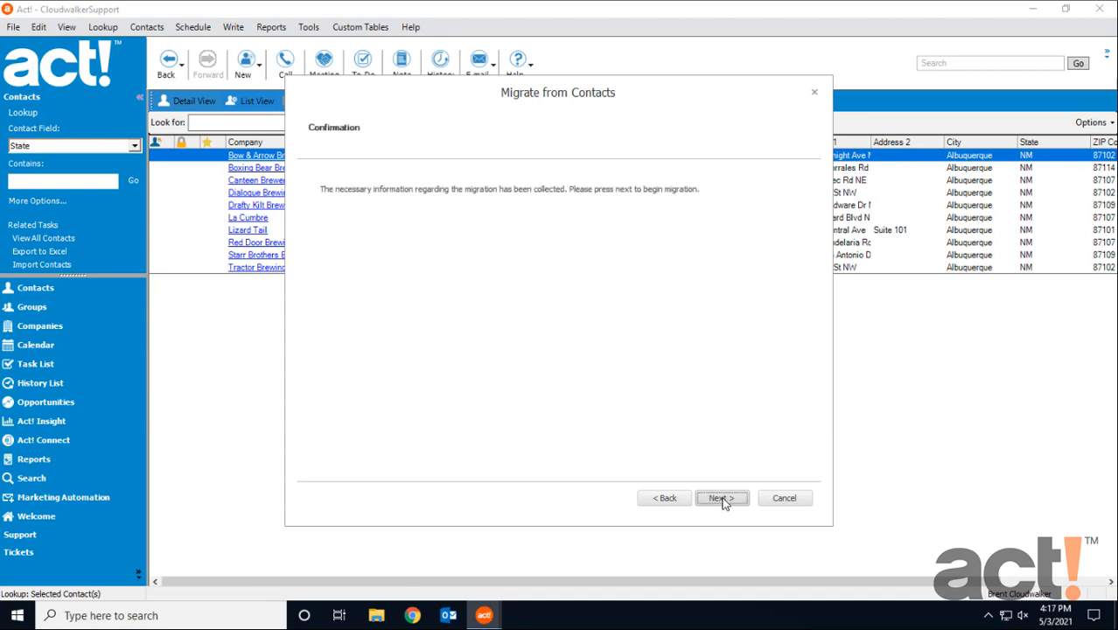
click(721, 499)
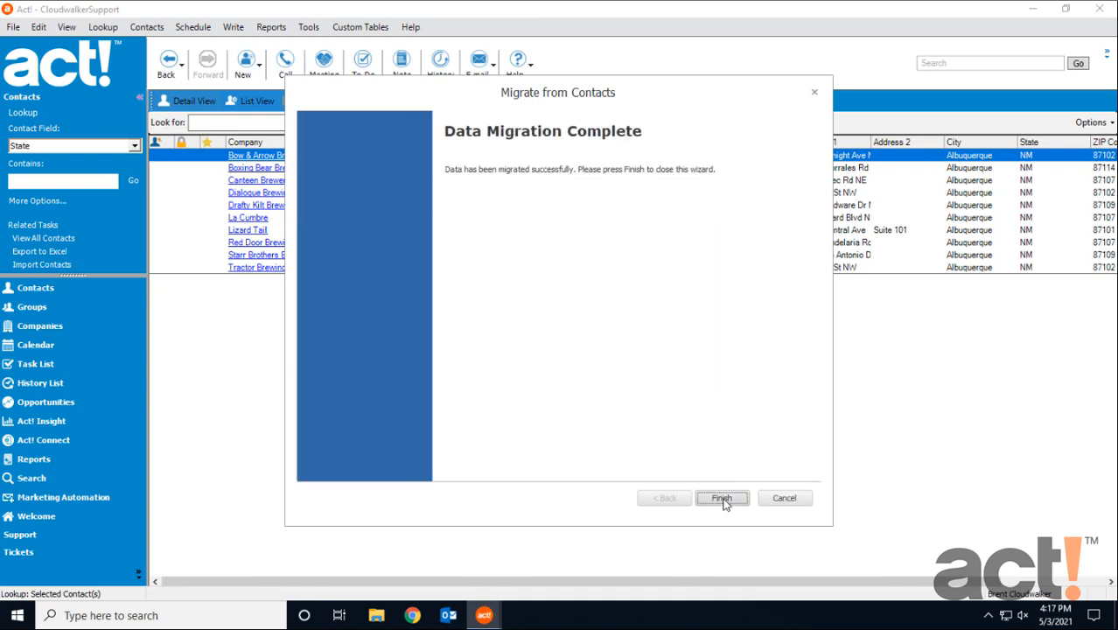
click(722, 498)
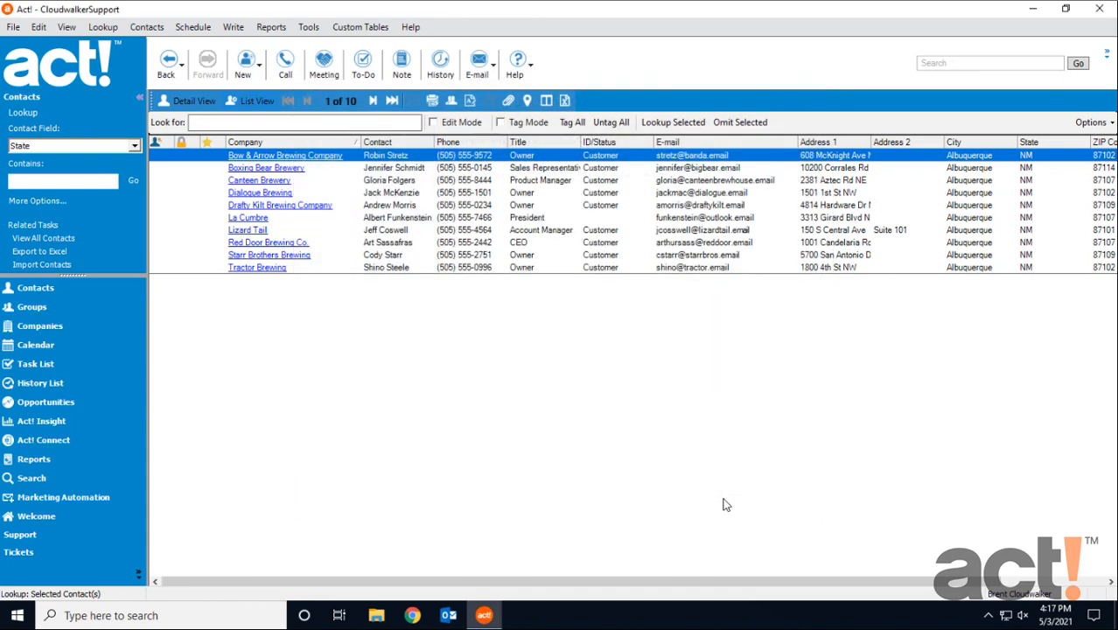
Refresh the Support table and examine the migrated records with state NM.
click(51, 535)
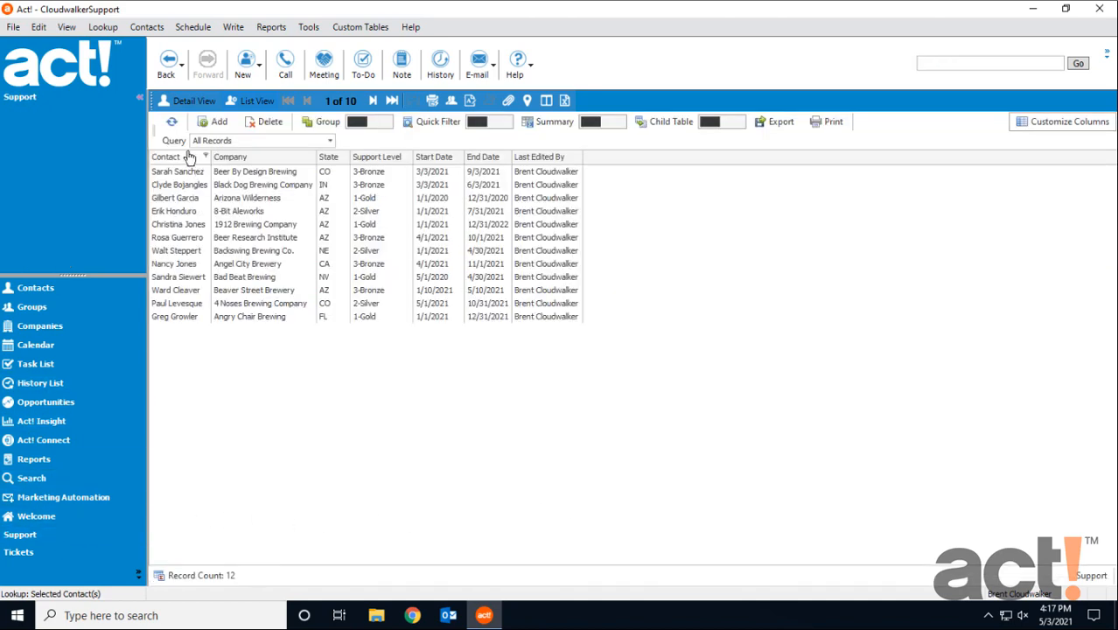
click(175, 126)
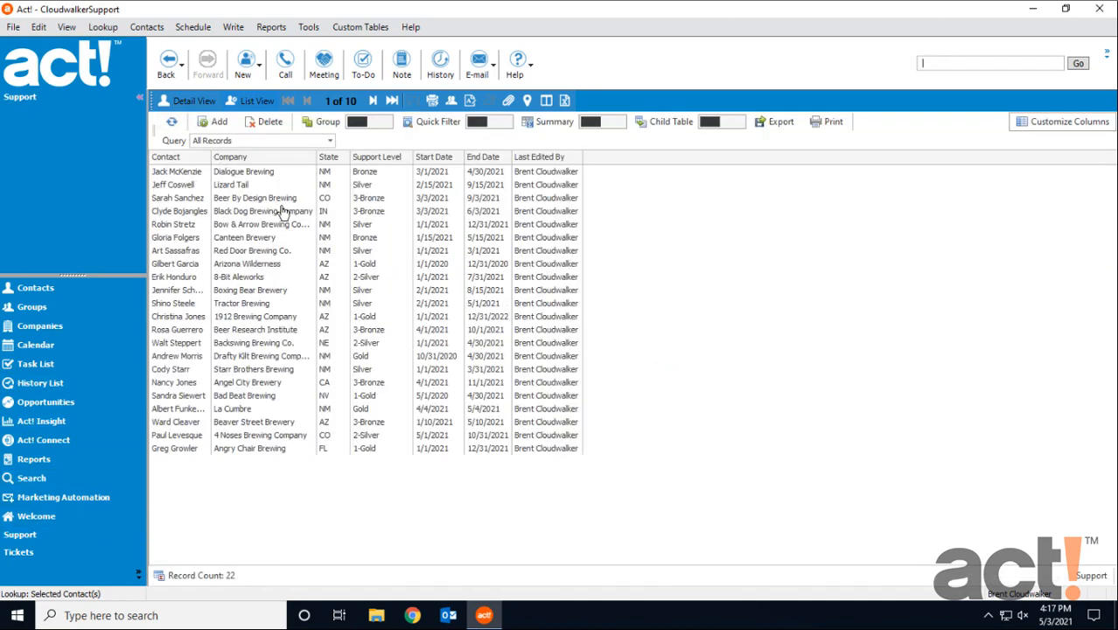
click(325, 226)
click(329, 239)
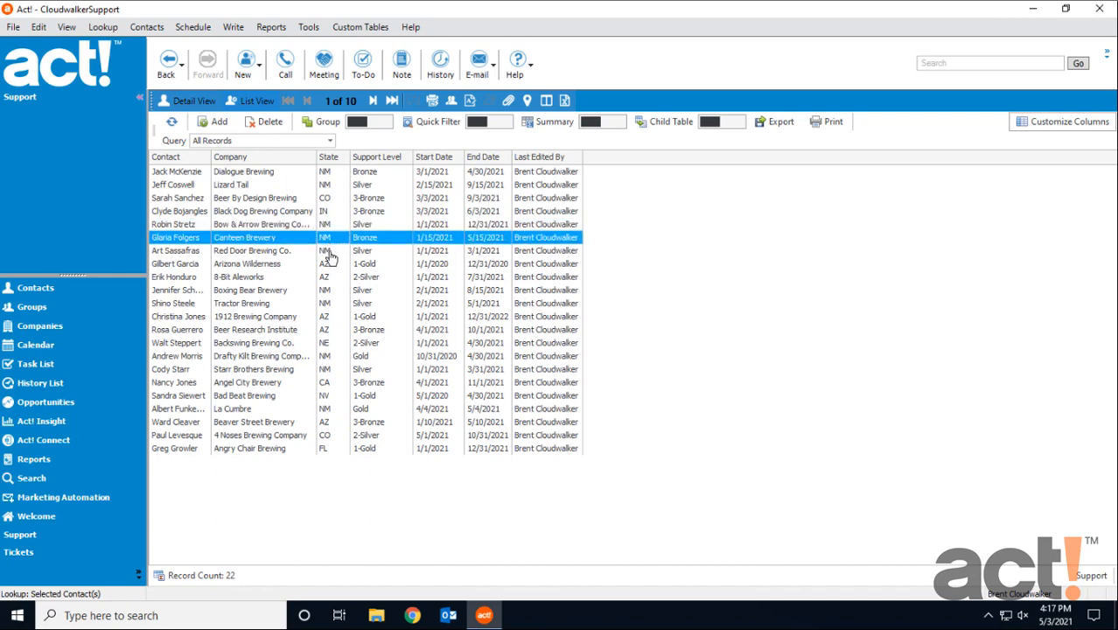
click(329, 252)
click(330, 291)
click(331, 303)
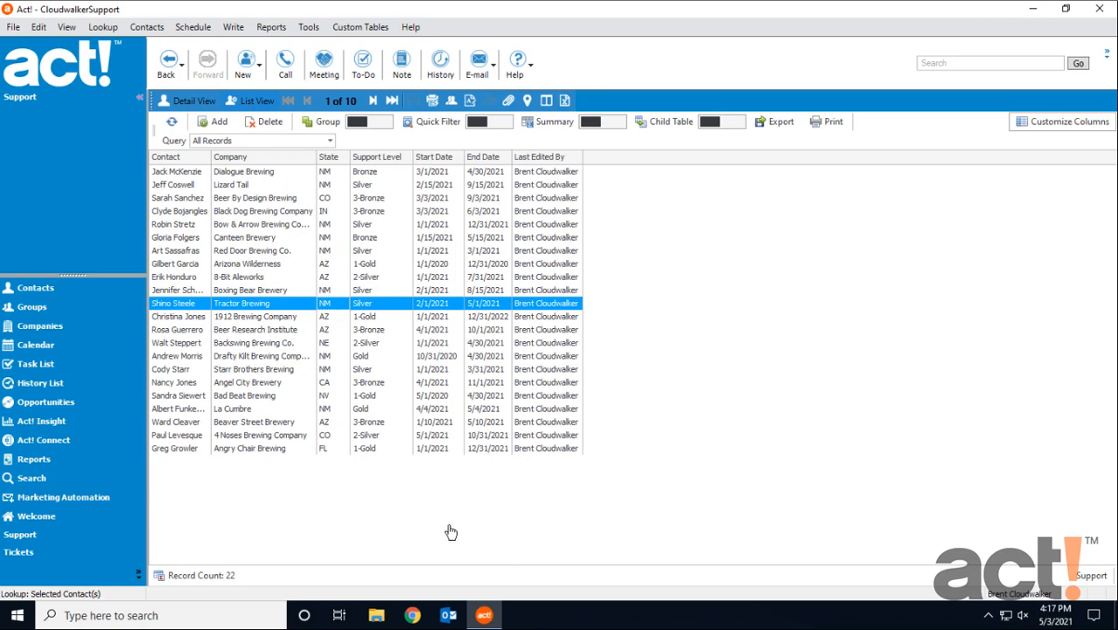
Review the support level and dates on the Bow & Arrow Brewing Company contact, and return to the Support table.
click(36, 290)
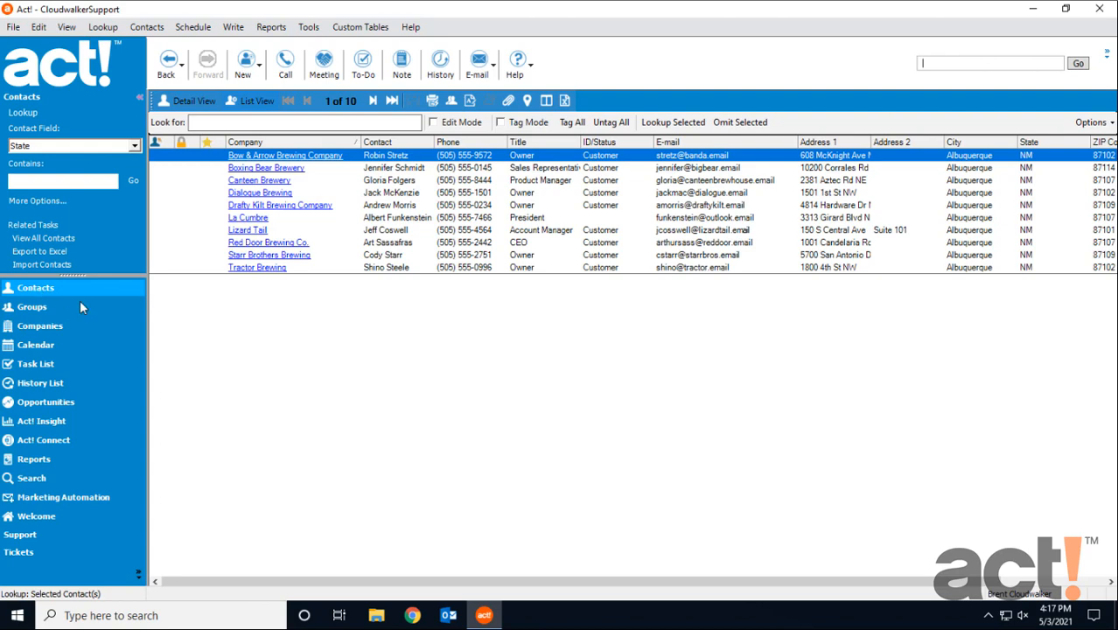
double_click(395, 156)
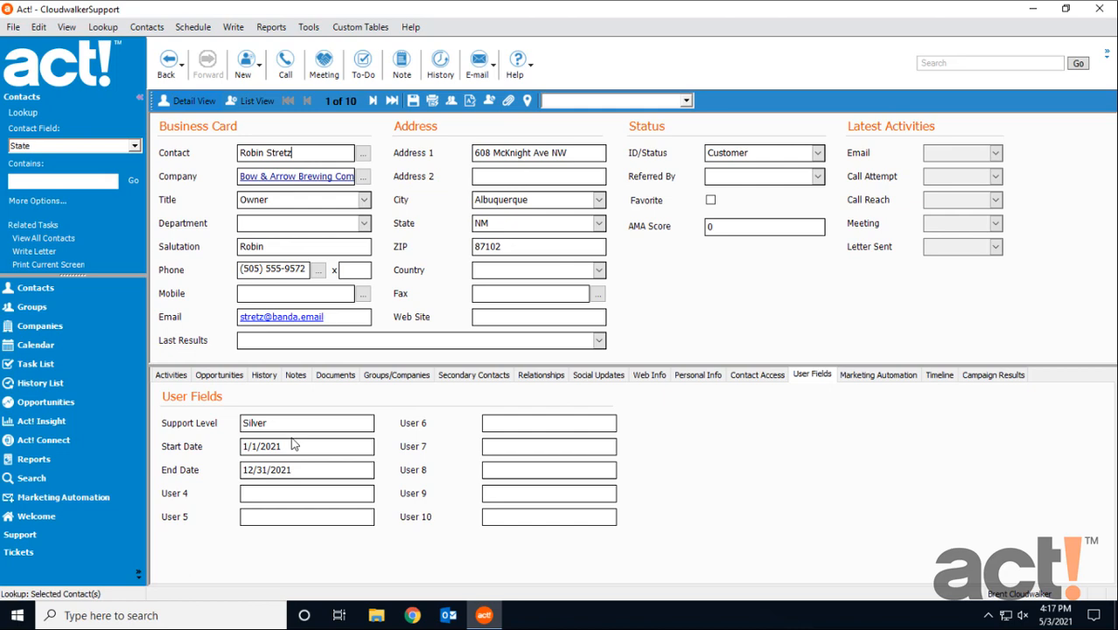
click(47, 535)
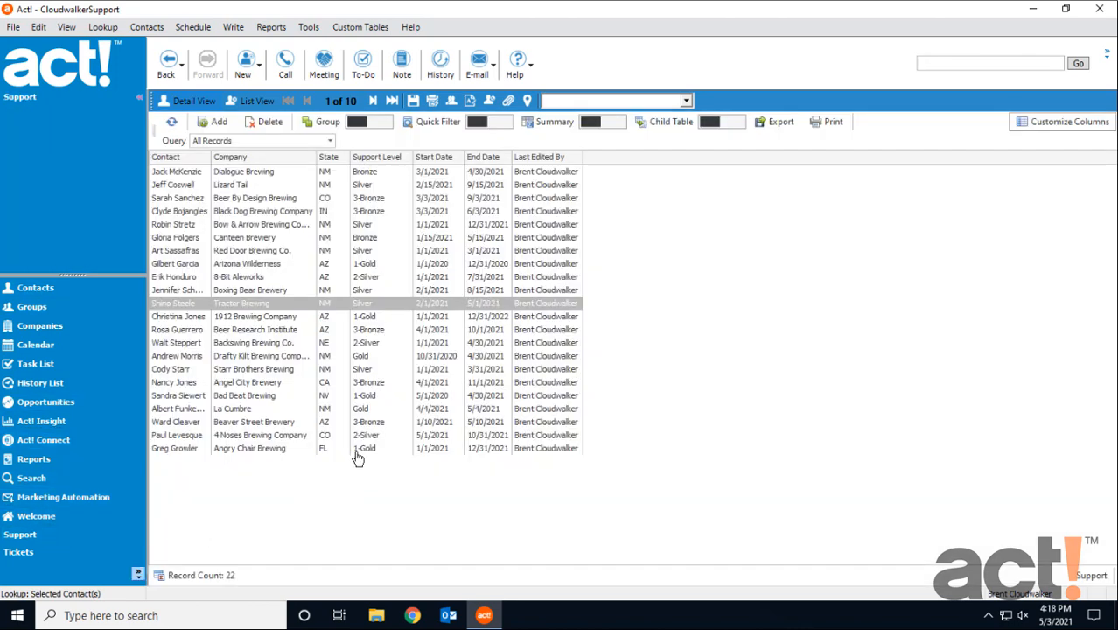
Review the support data in import-contacts-support-utah.xlsx in Excel, and close the workbook and its folder window.
click(376, 615)
double_click(397, 321)
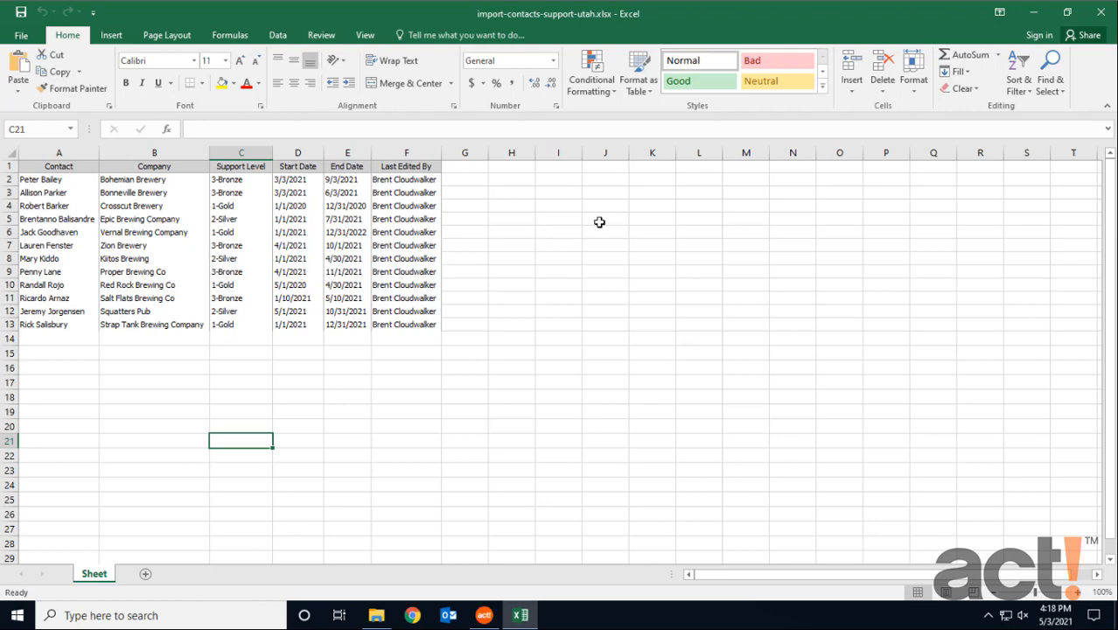
click(1101, 12)
click(960, 99)
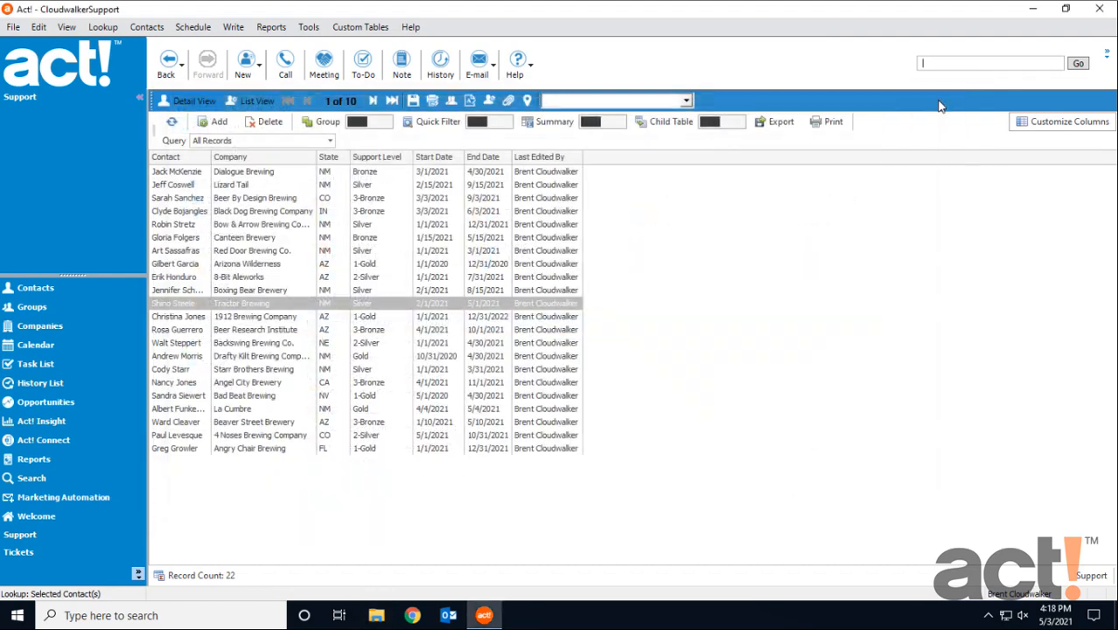
Start a custom table import from a spreadsheet, using import-contacts-support-utah.xlsx from the Desktop as the source file.
click(355, 29)
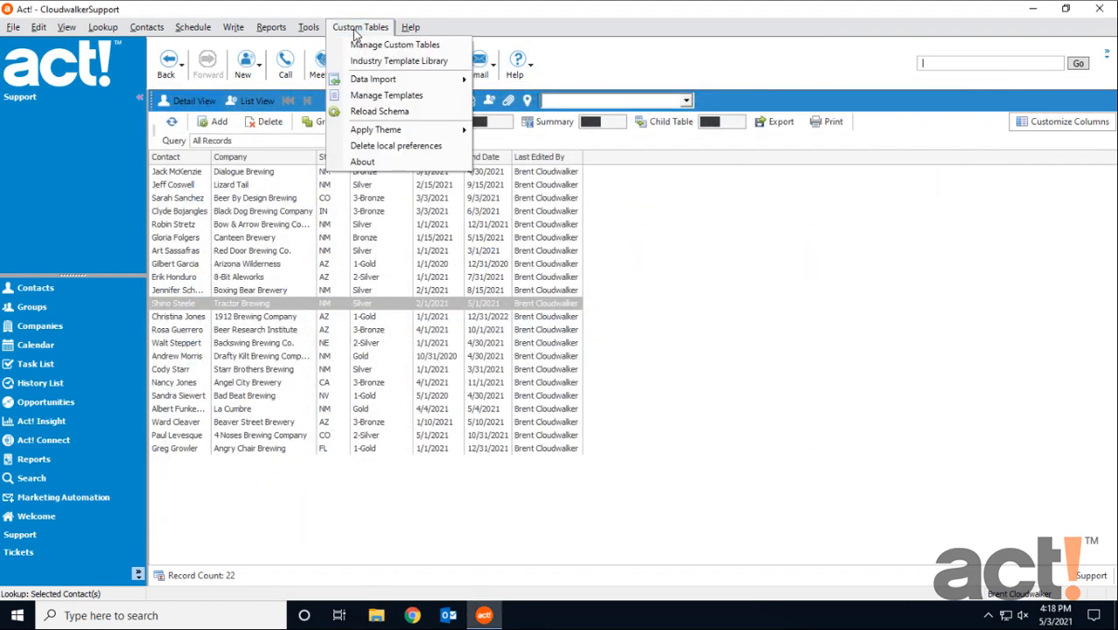
mouse_move(419, 83)
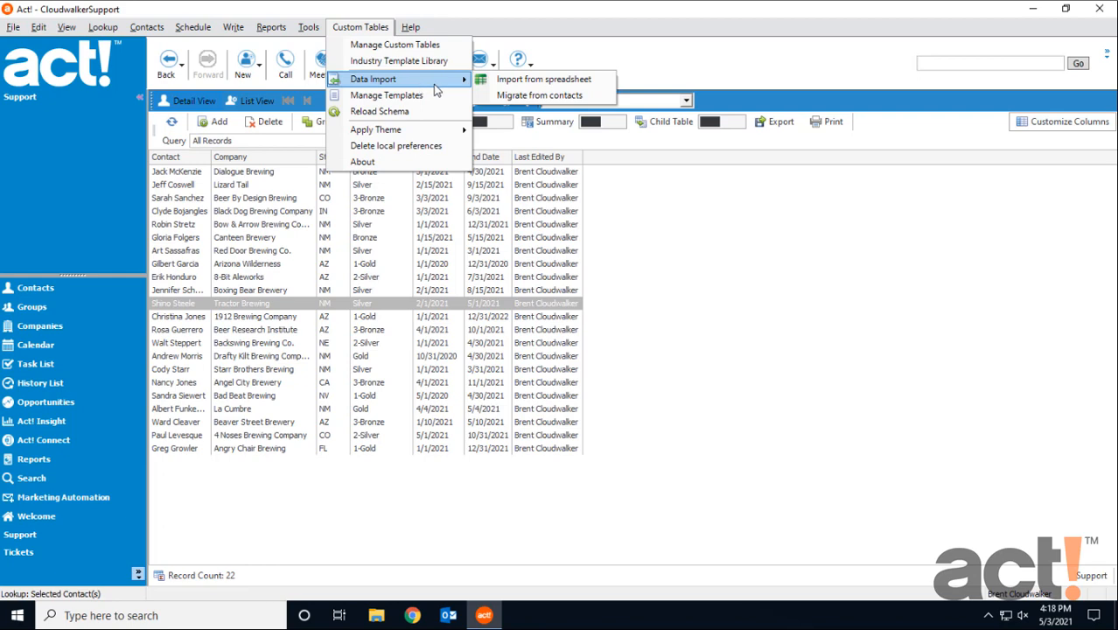
click(564, 82)
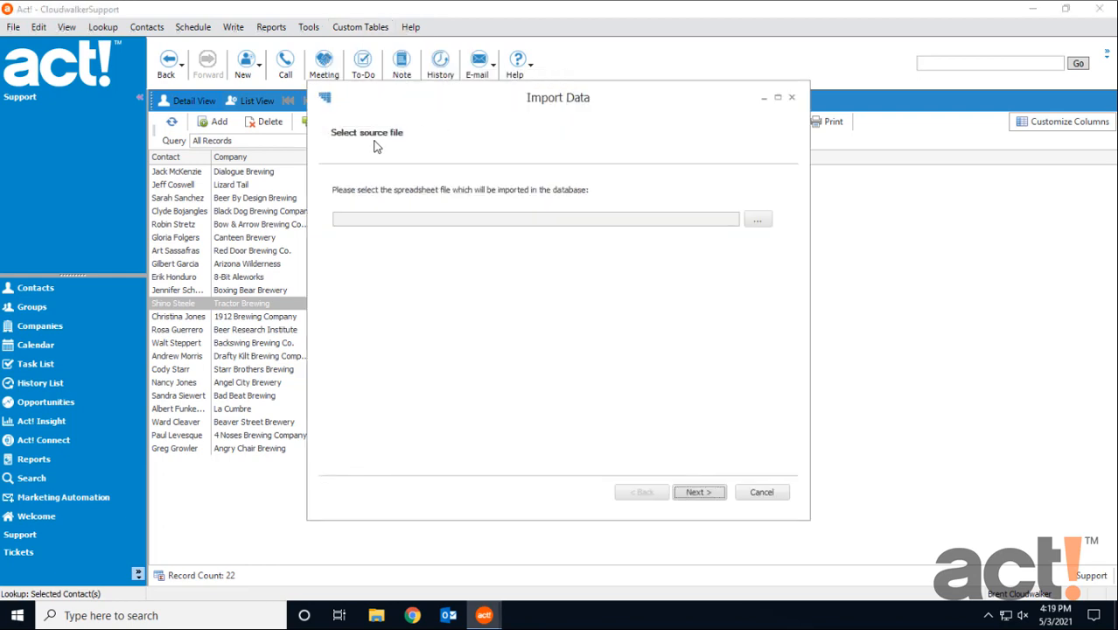
click(758, 223)
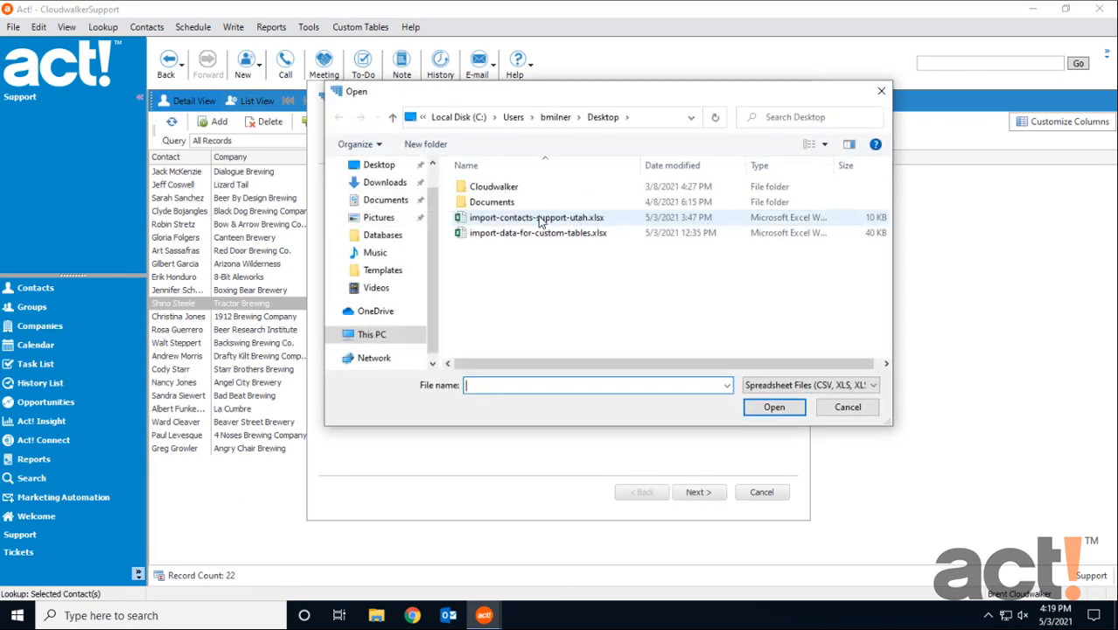
click(512, 224)
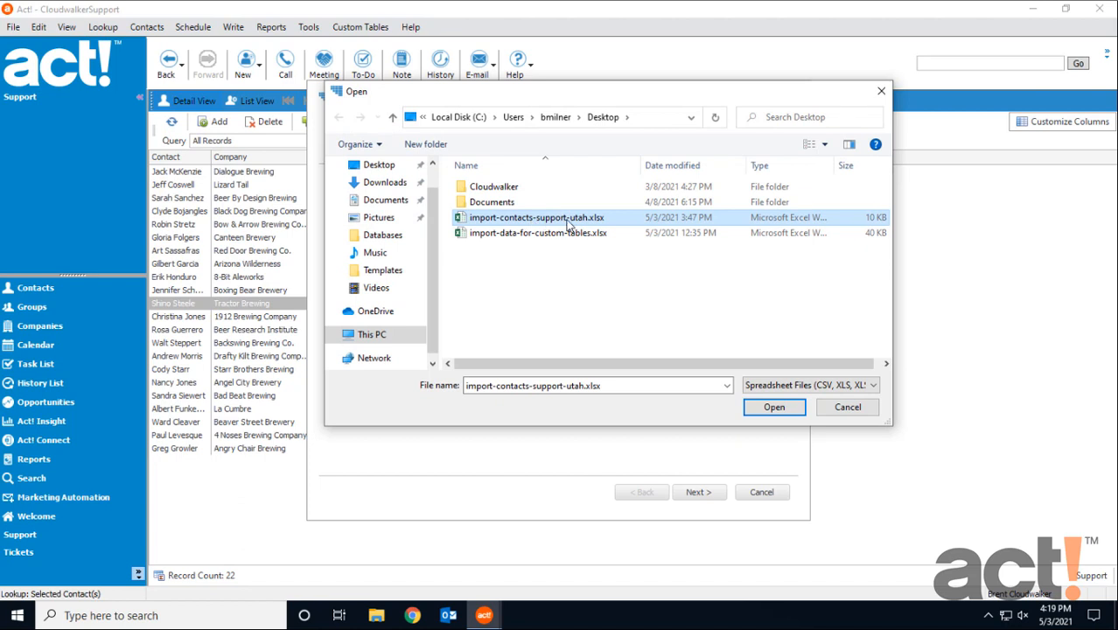
click(776, 409)
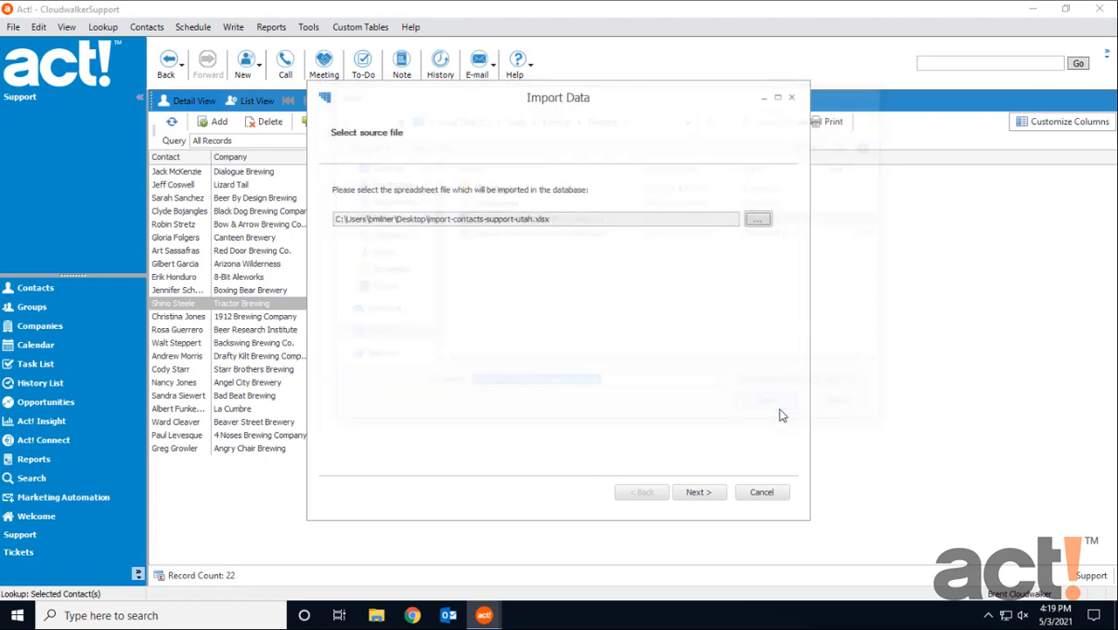
click(697, 493)
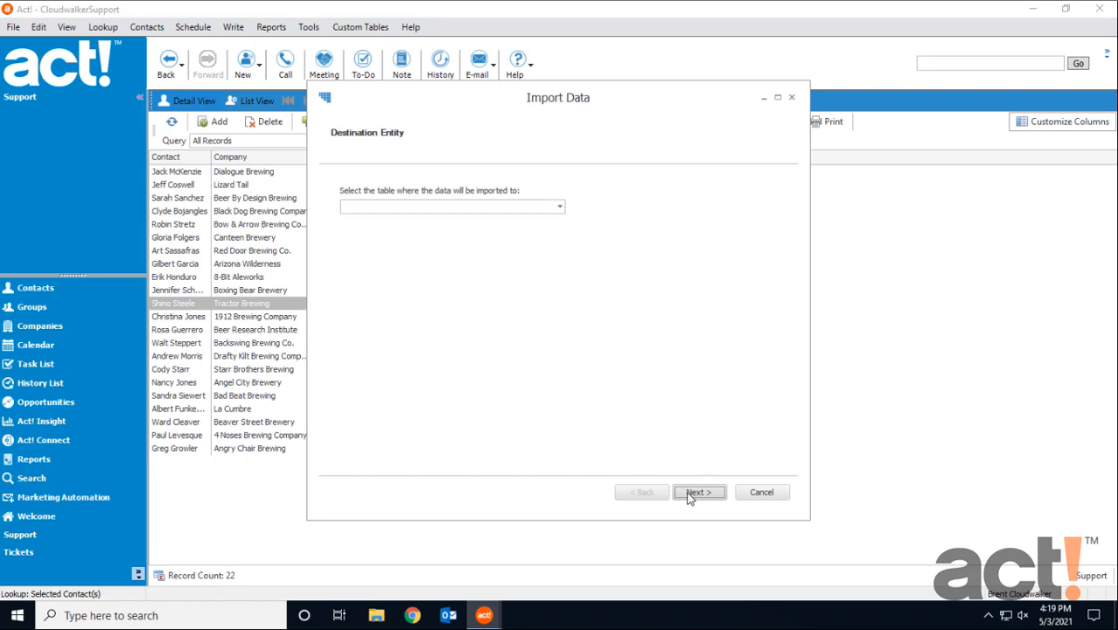
Choose the Support table as the destination of the imported data, and proceed to the entity field mapping.
click(496, 207)
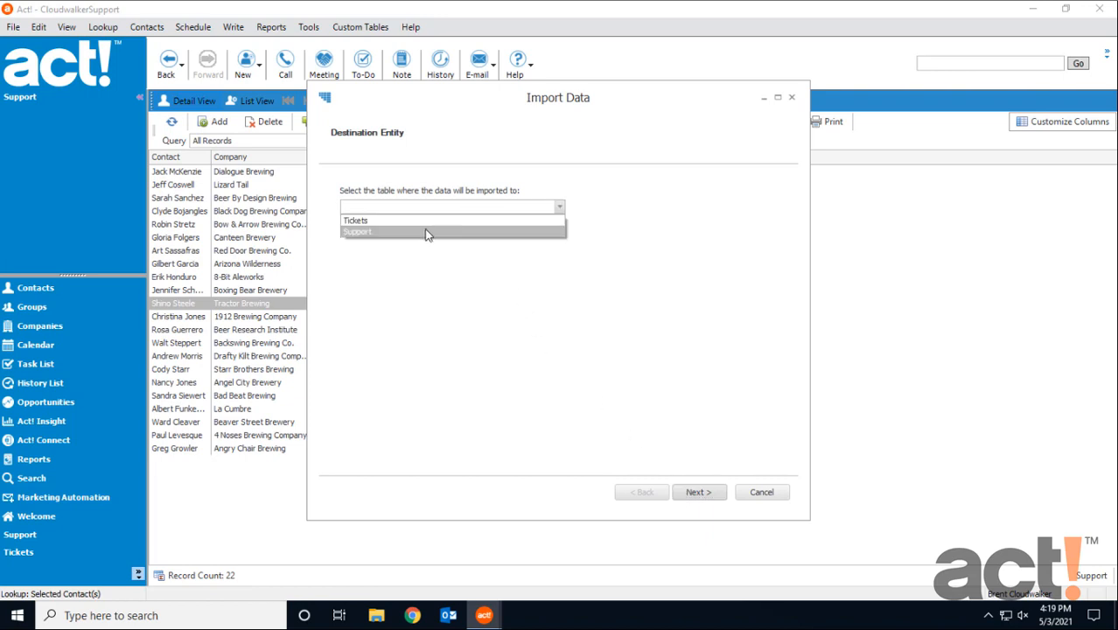
click(426, 233)
click(700, 492)
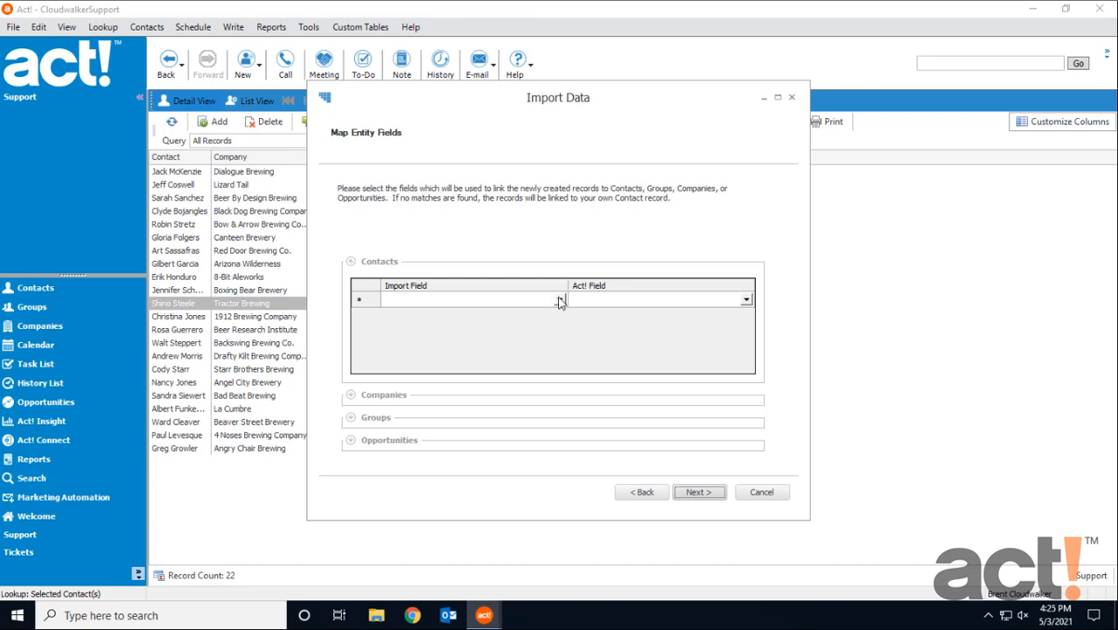
Link the new records to contacts by mapping the Contact import field to the Act! field Contact.
click(559, 299)
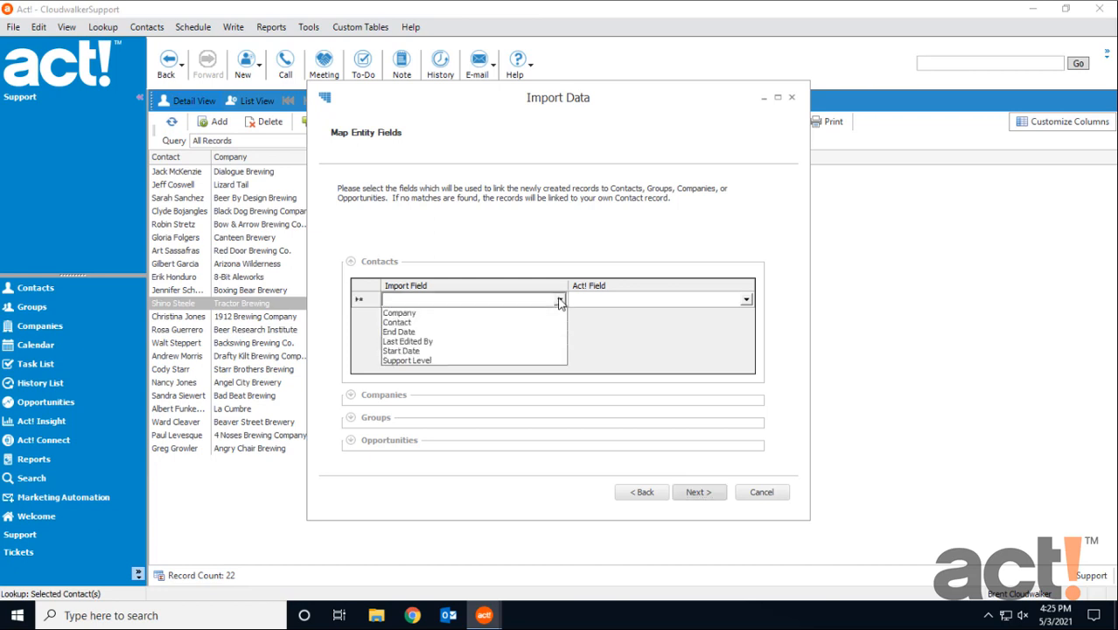
click(470, 322)
click(746, 300)
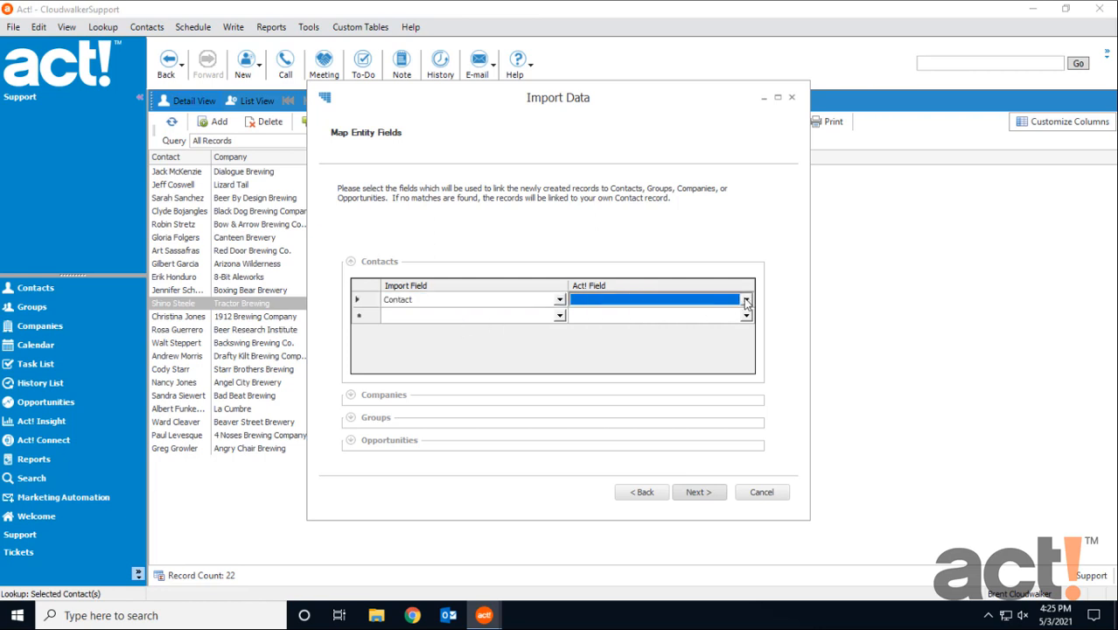
click(747, 300)
scroll(632, 337, down, 3)
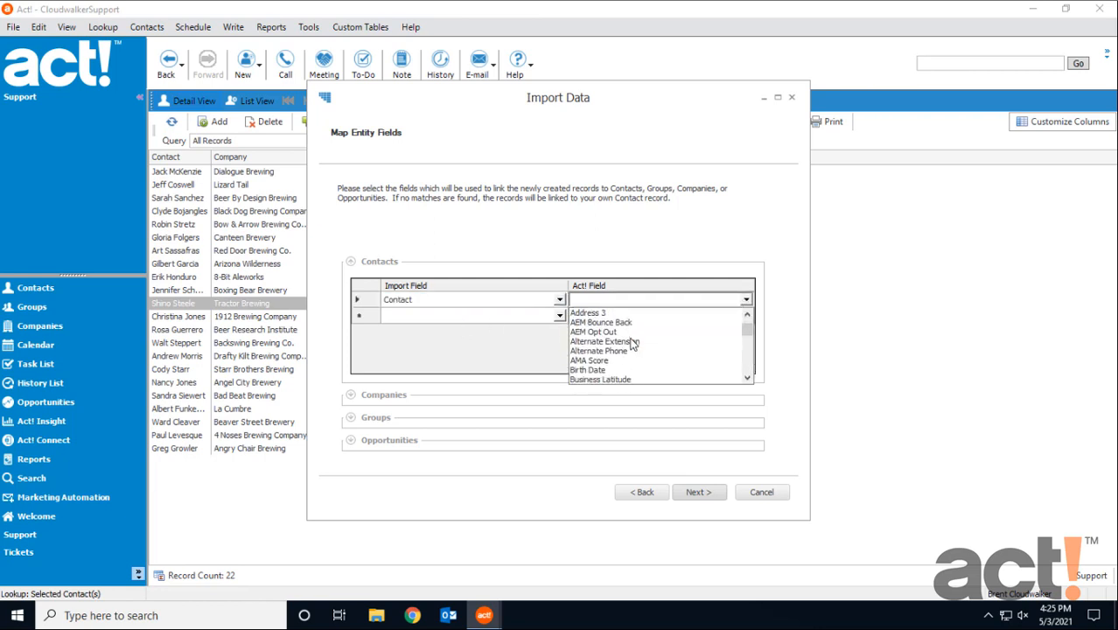
scroll(631, 341, down, 2)
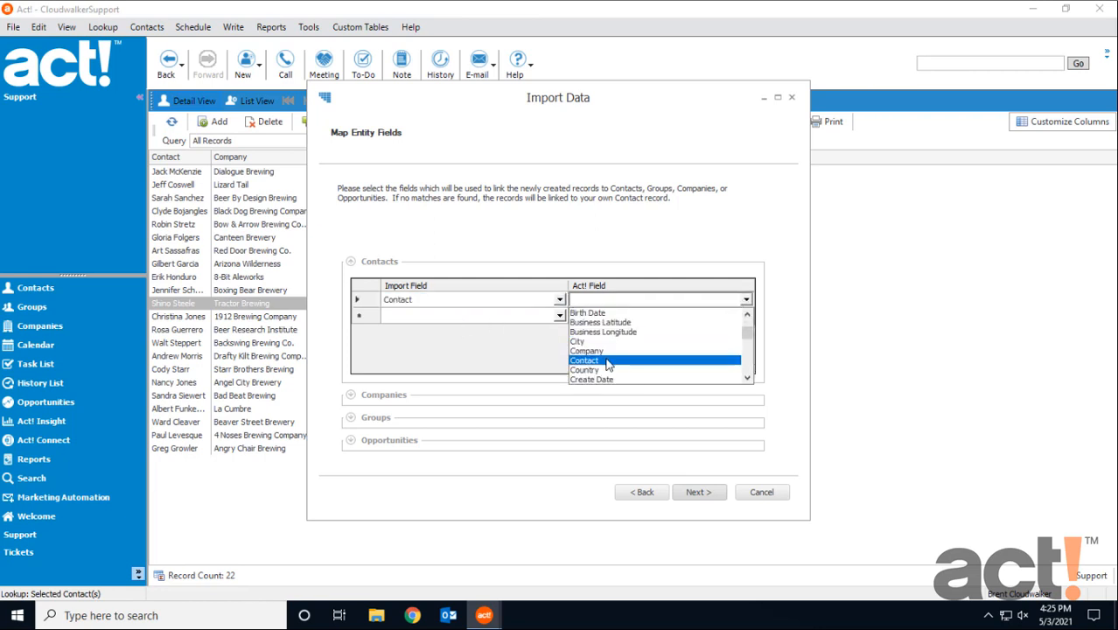
click(608, 361)
Link the new records to companies by mapping the Company import field to the Act! field Company, and proceed to the custom table mapping.
click(350, 395)
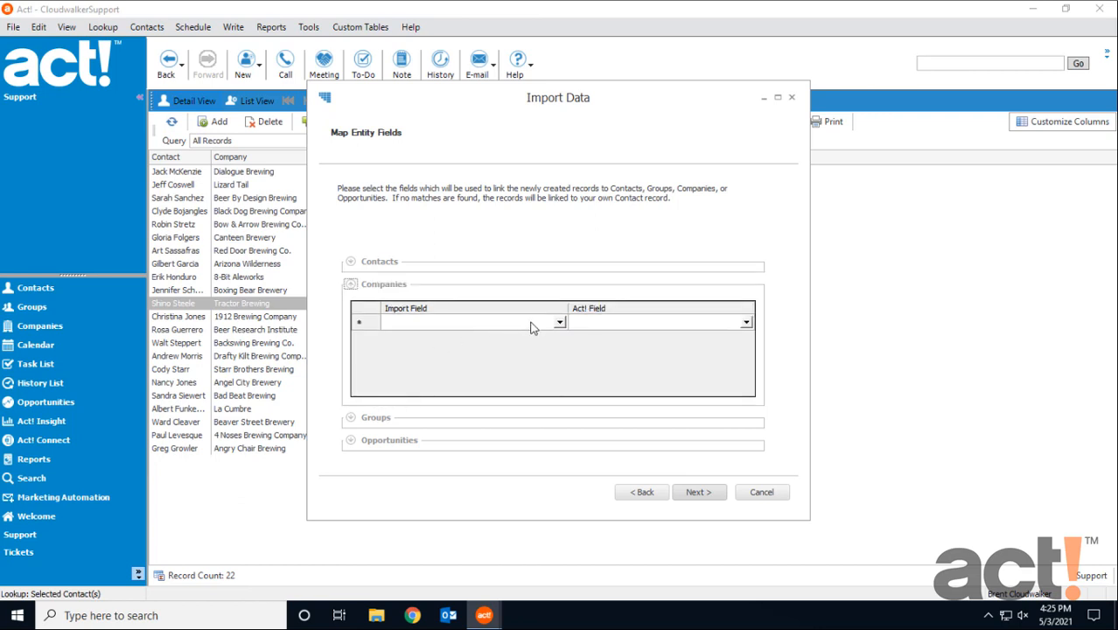
click(560, 322)
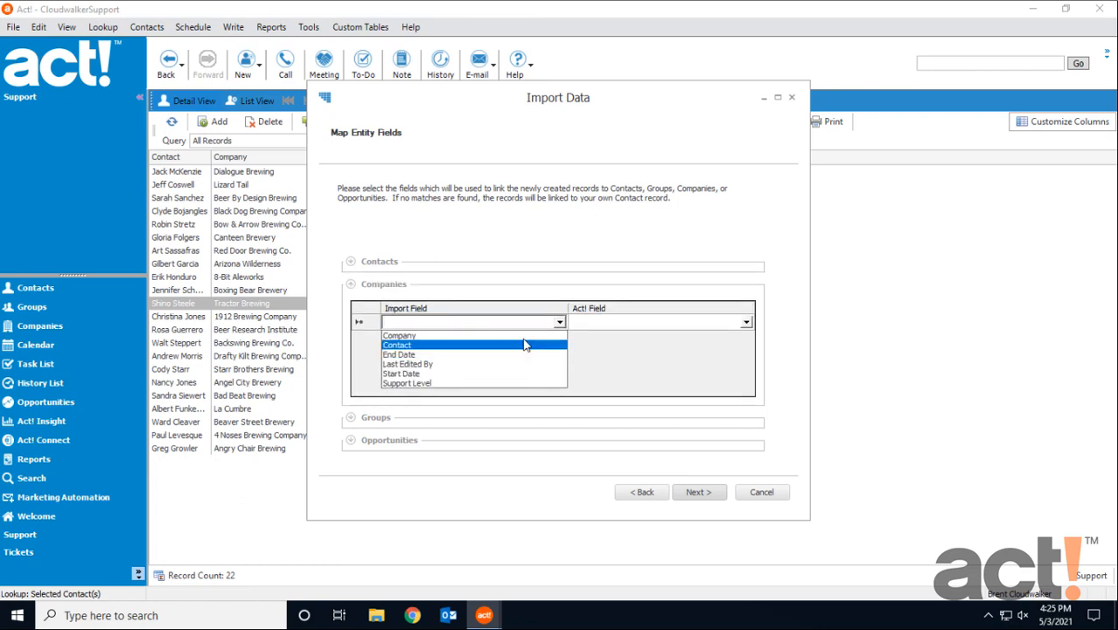
click(524, 336)
click(747, 322)
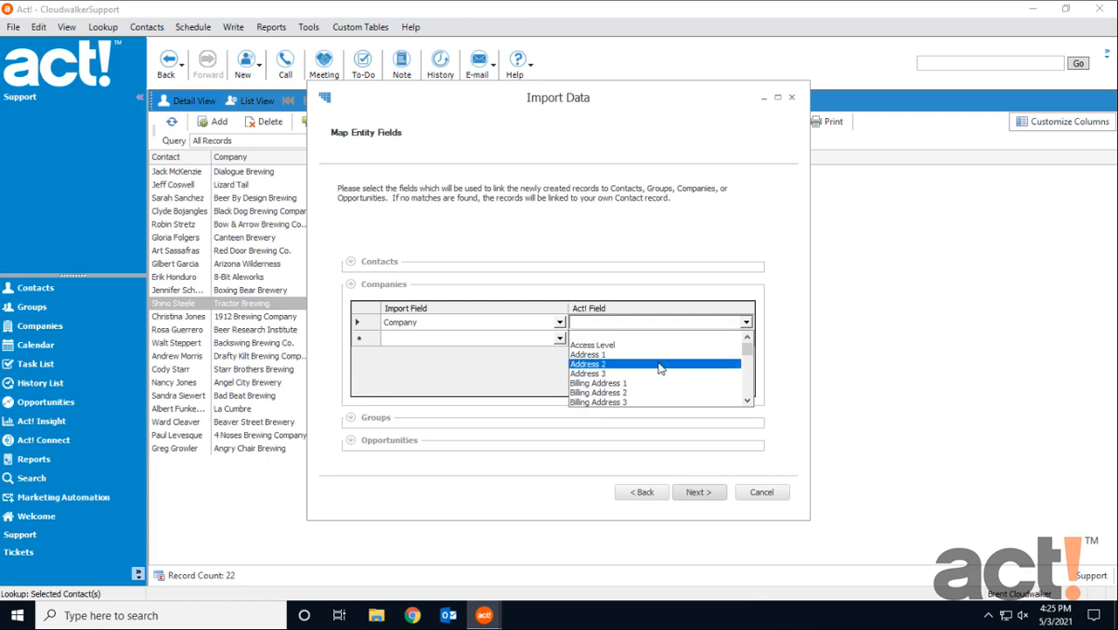
scroll(660, 369, down, 4)
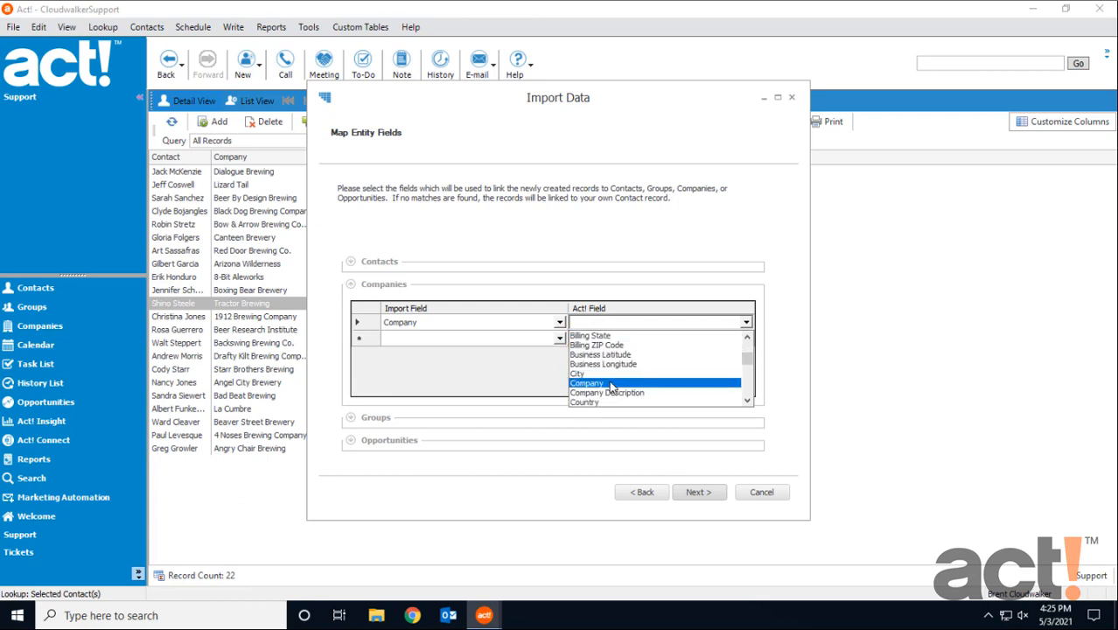
click(613, 383)
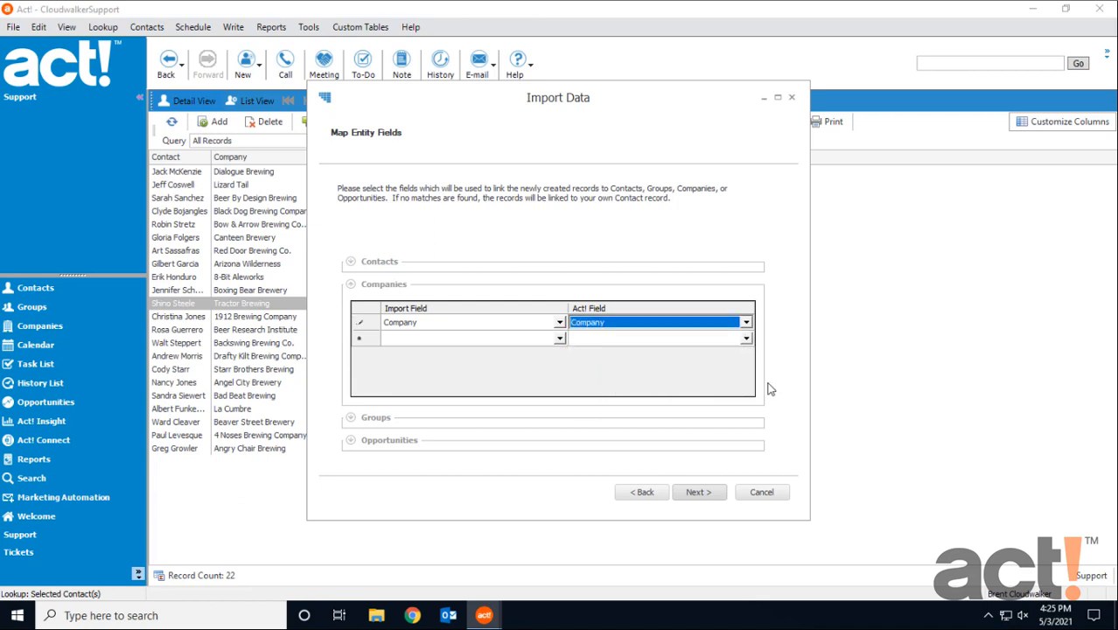
click(697, 493)
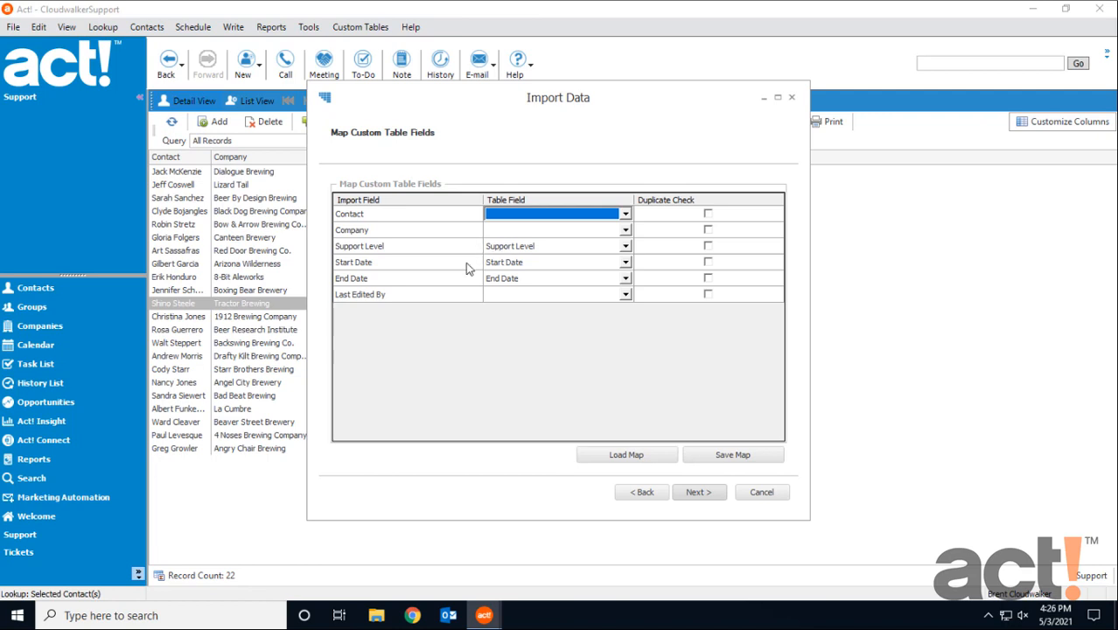
Accept the custom table field mapping and set the action for found duplicates to "Overwrite if field is blank".
click(698, 493)
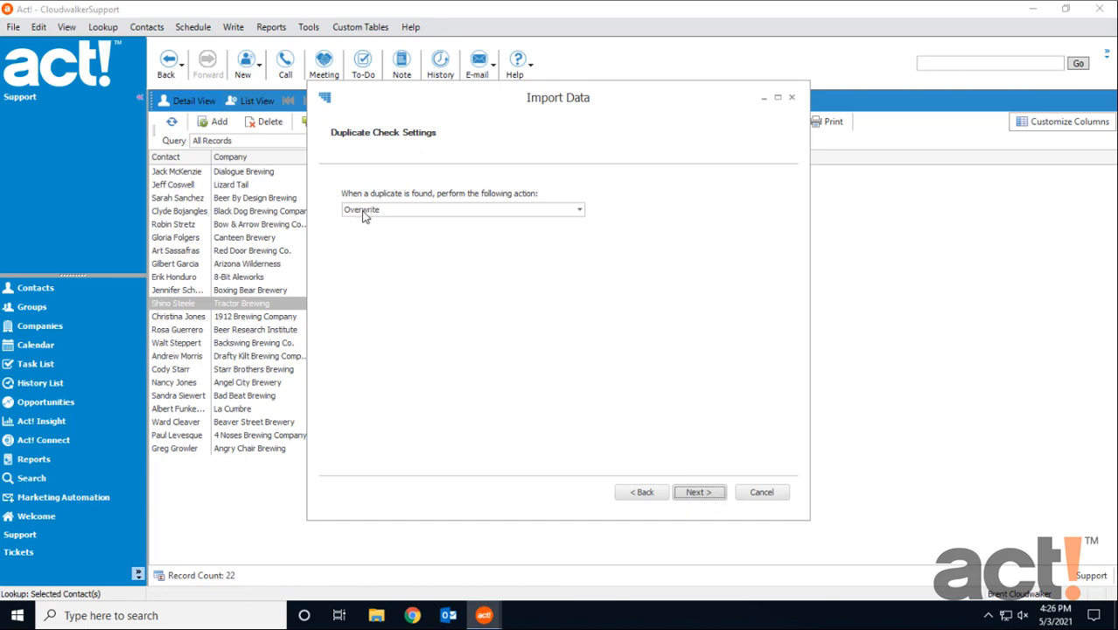
click(448, 212)
click(461, 234)
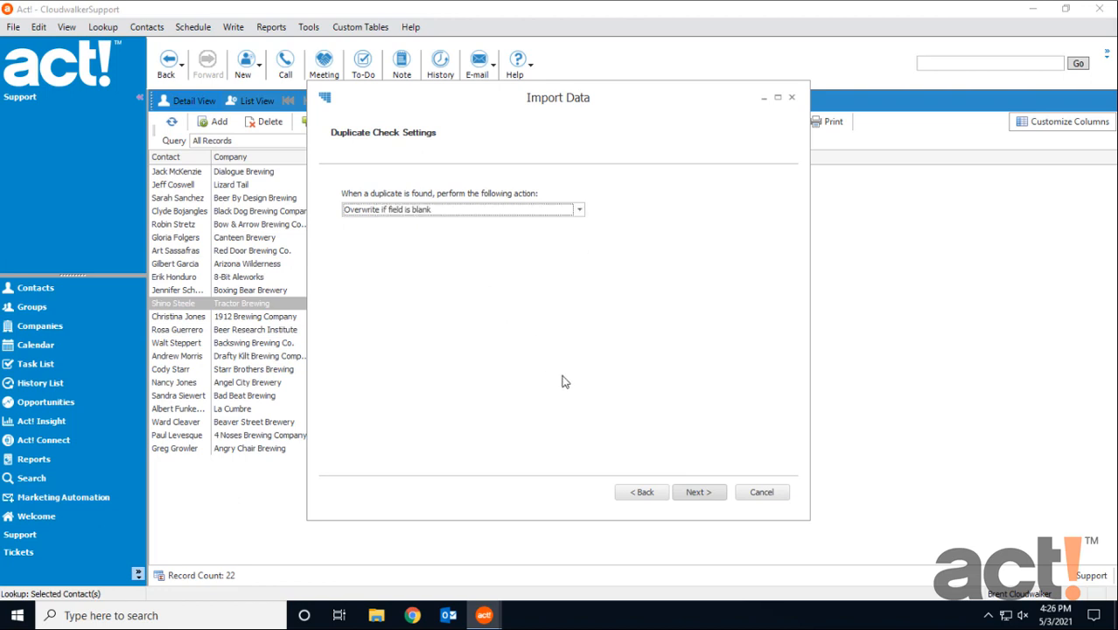
click(696, 493)
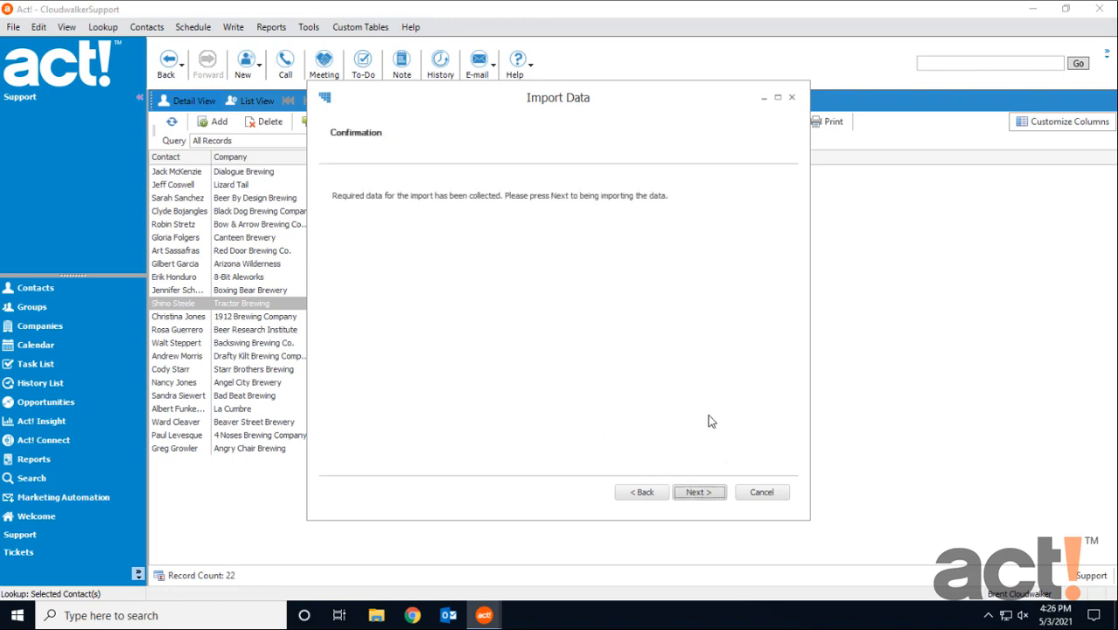
Run the spreadsheet import into the Support table and finish the wizard.
click(699, 494)
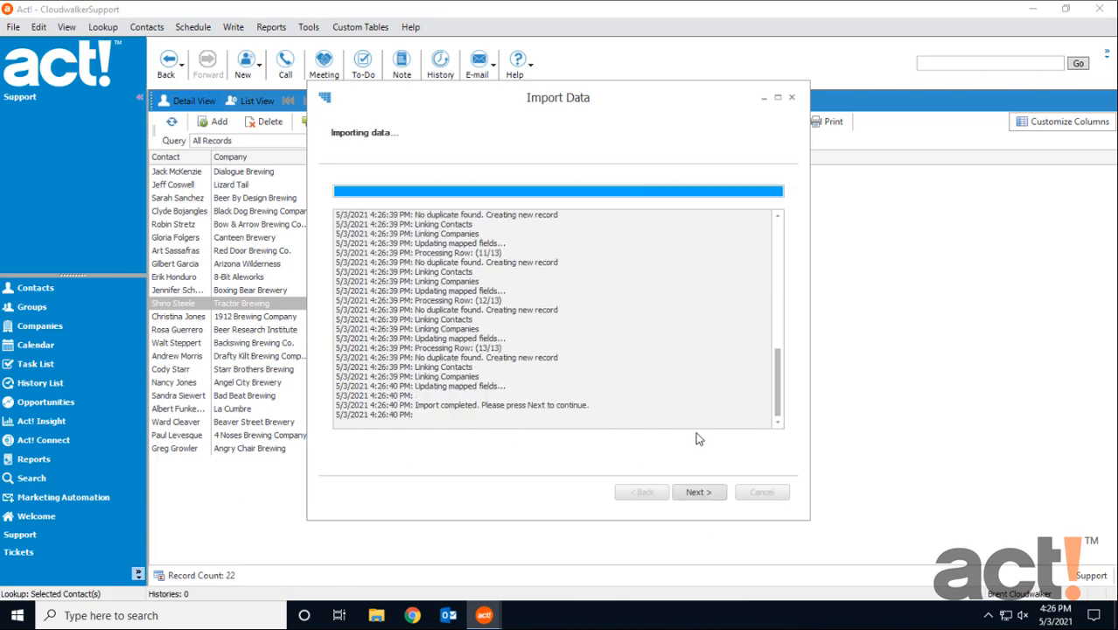
click(698, 490)
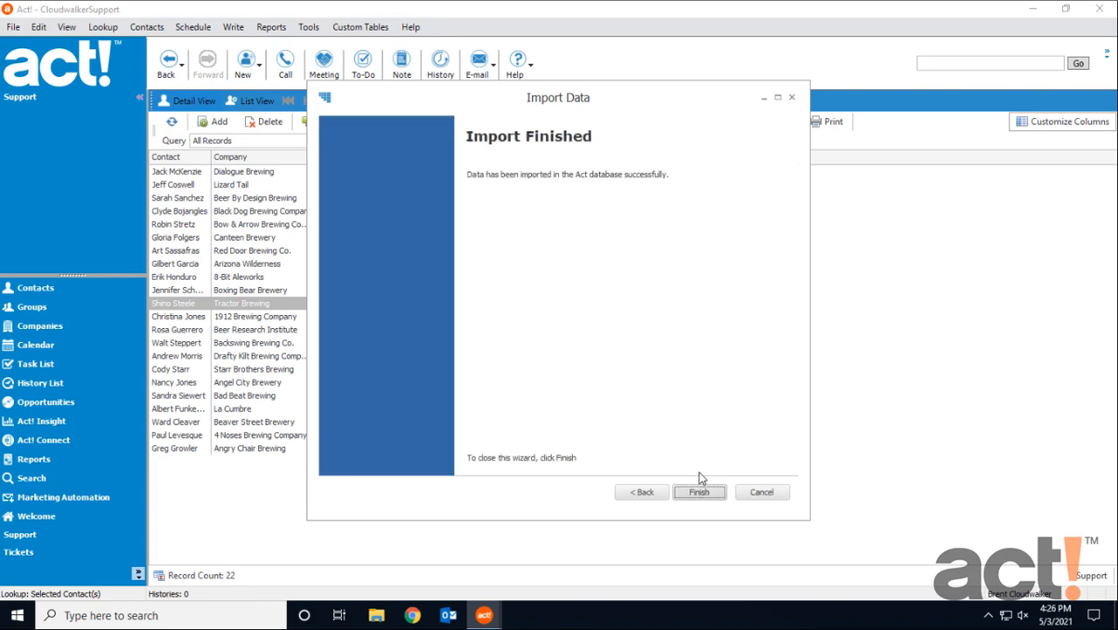
click(699, 492)
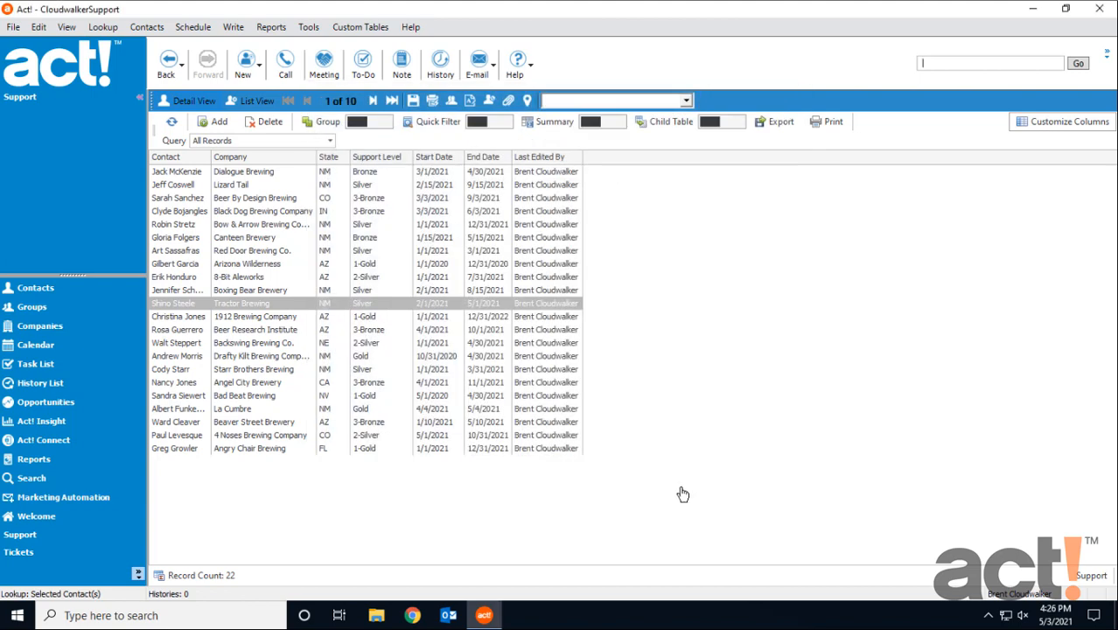
Refresh the Support table and examine the imported records with state UT, including the Vernal Brewing Company row.
click(170, 122)
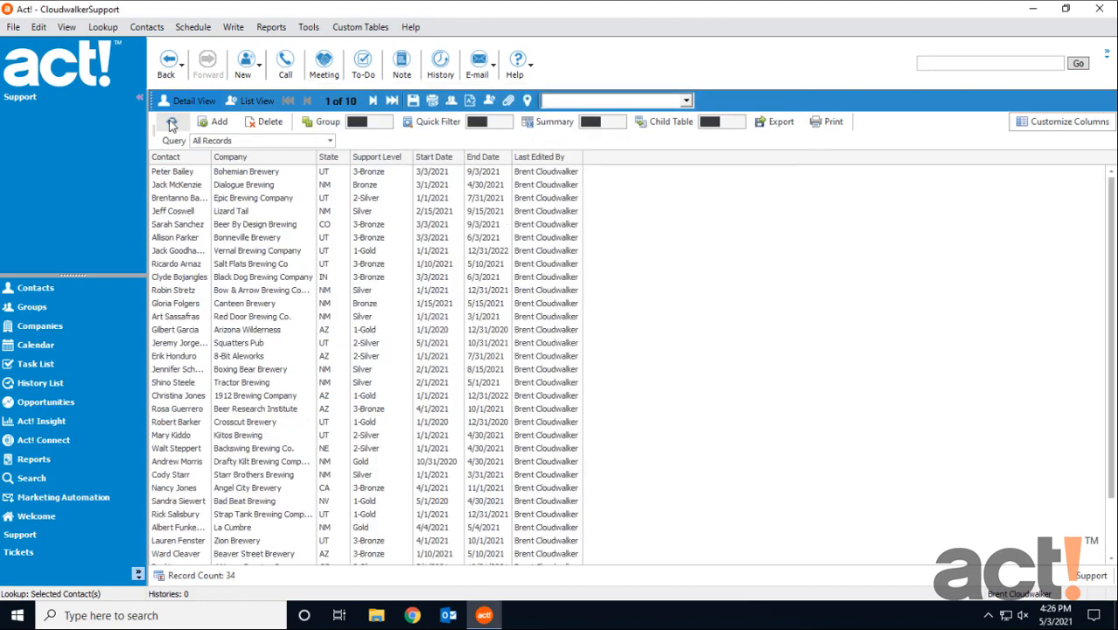
click(367, 253)
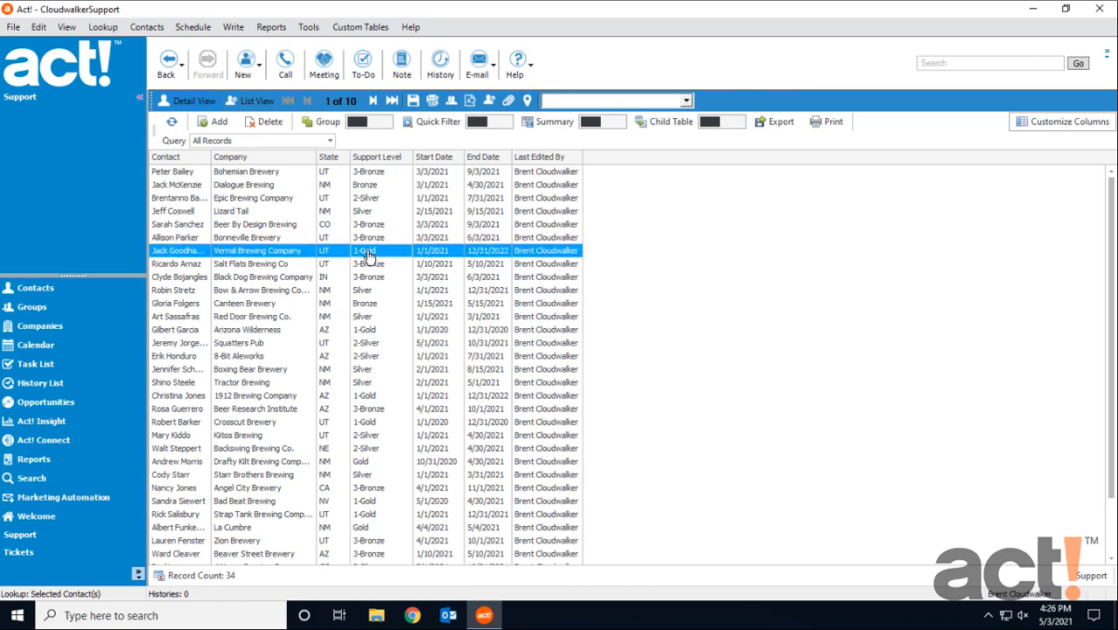